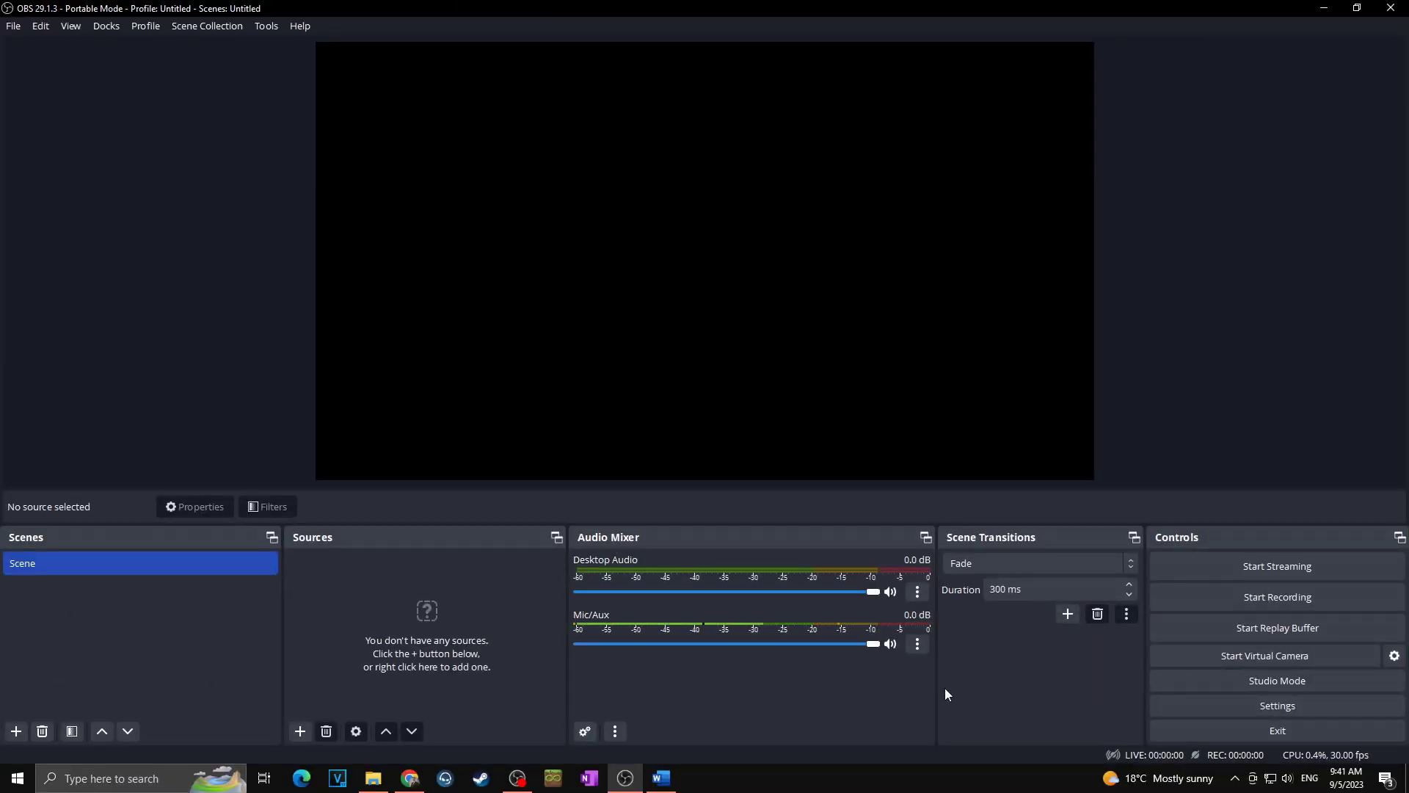
Open OBS Stream settings with Twitch, choose Use Stream Key, and maximize the Twitch browser window.
left_click(1193, 705)
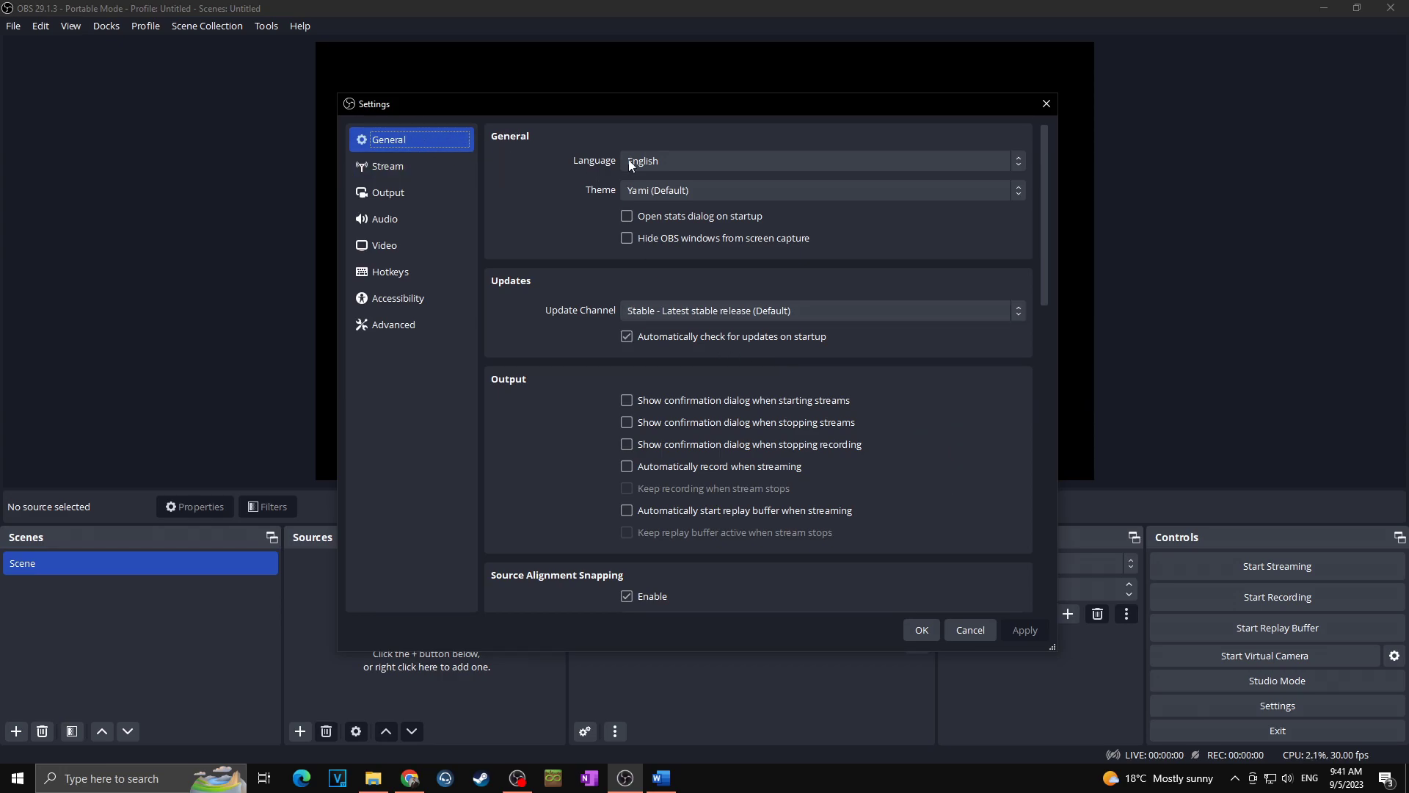
left_click(418, 169)
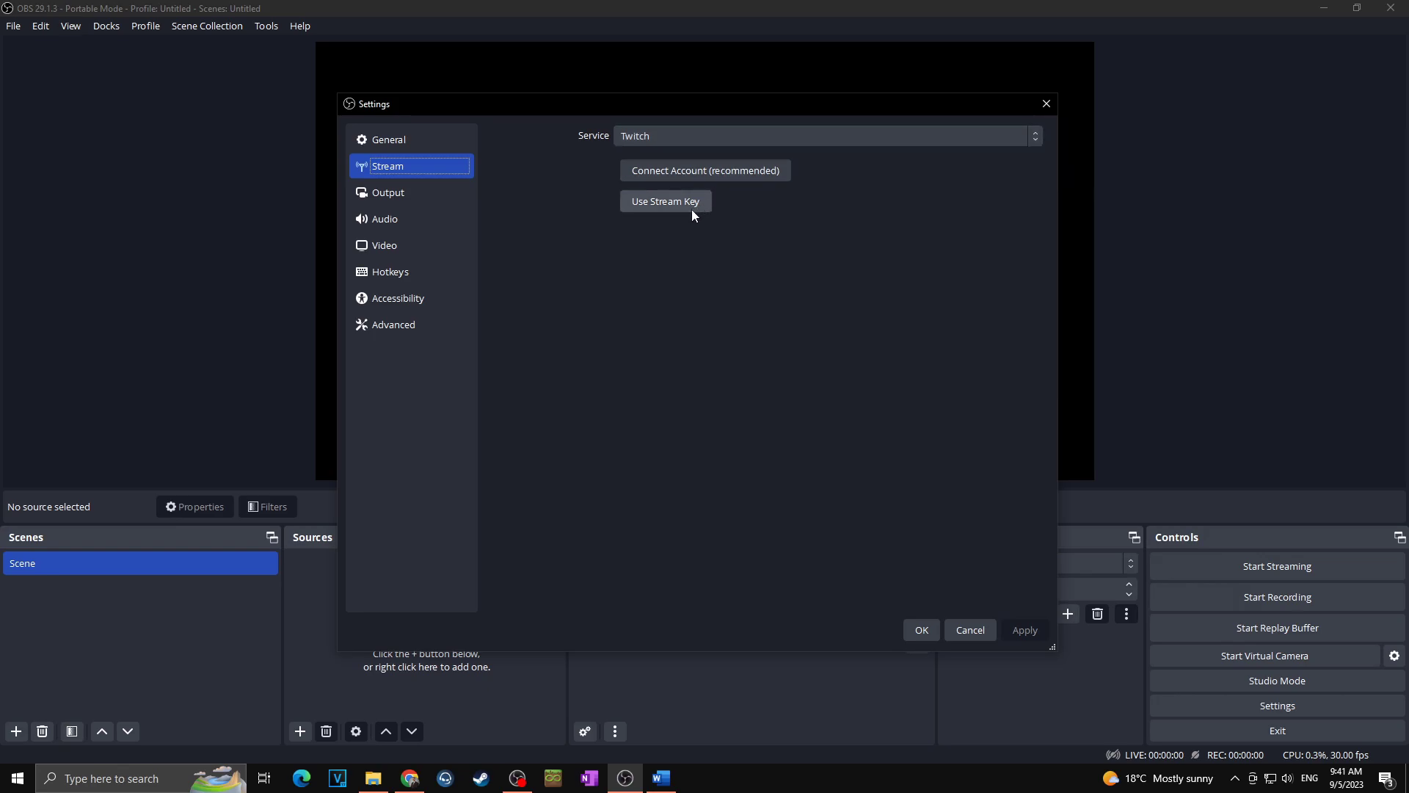
left_click(666, 201)
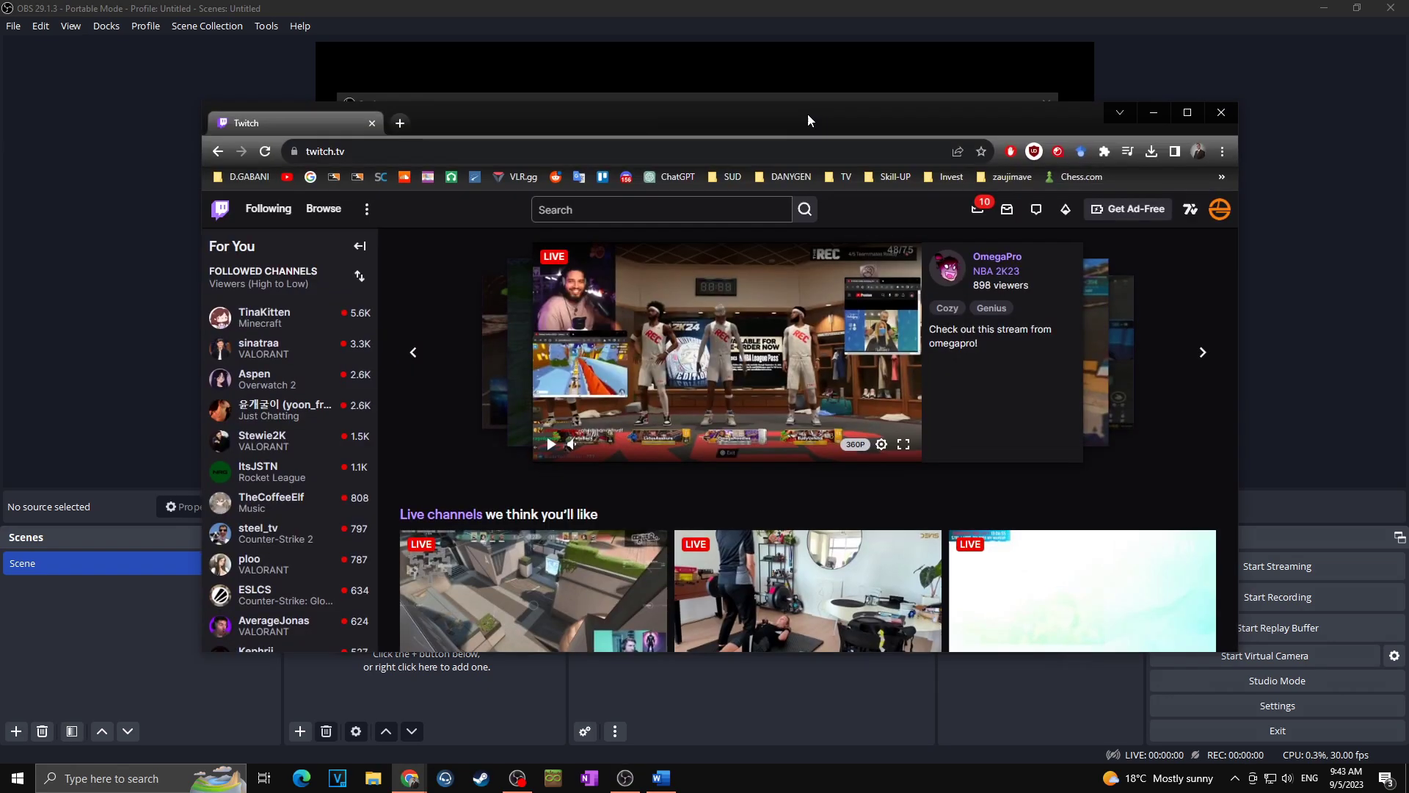
left_click_drag(807, 113, 850, 13)
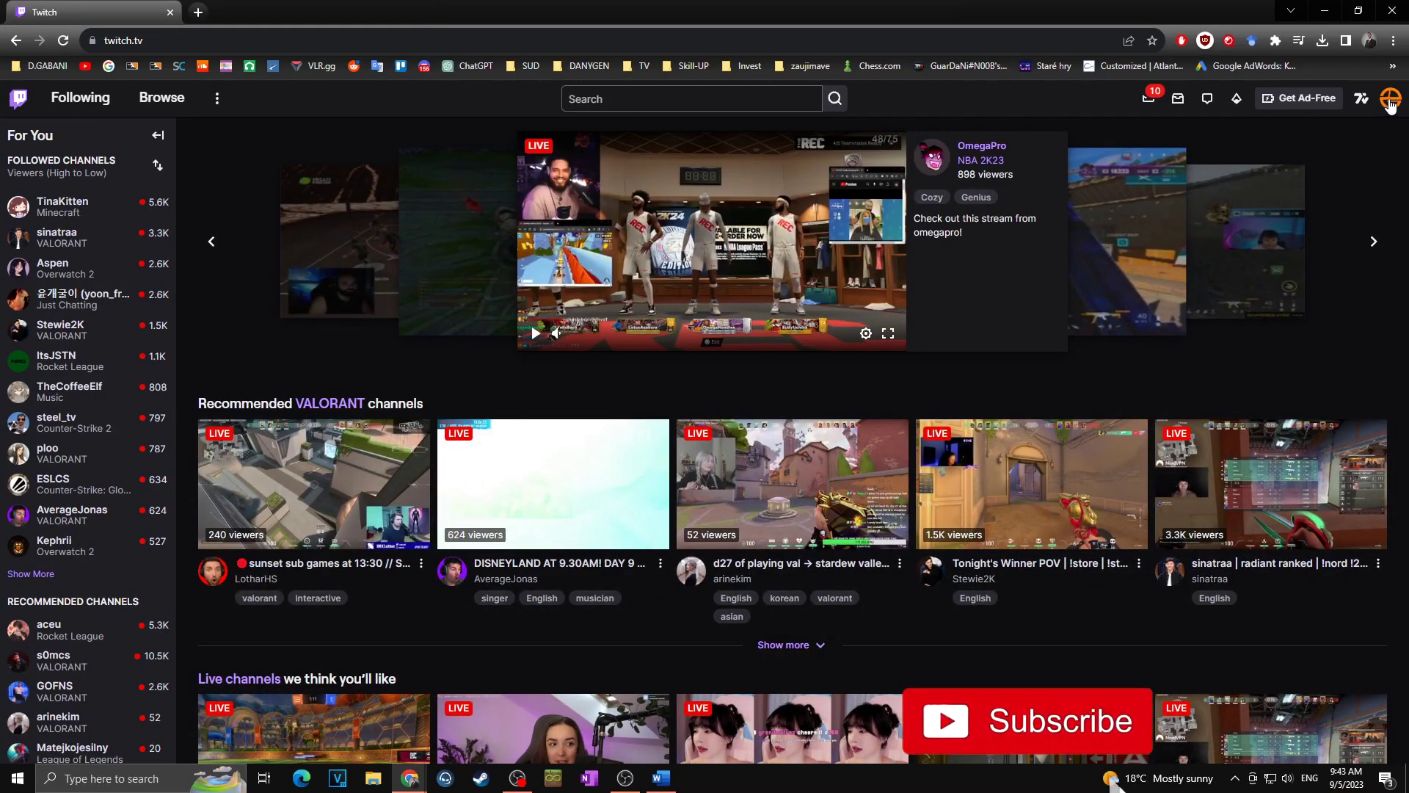
Copy the primary stream key from Twitch's Creator Dashboard Stream Key & Preferences page, then return to OBS.
left_click(1389, 105)
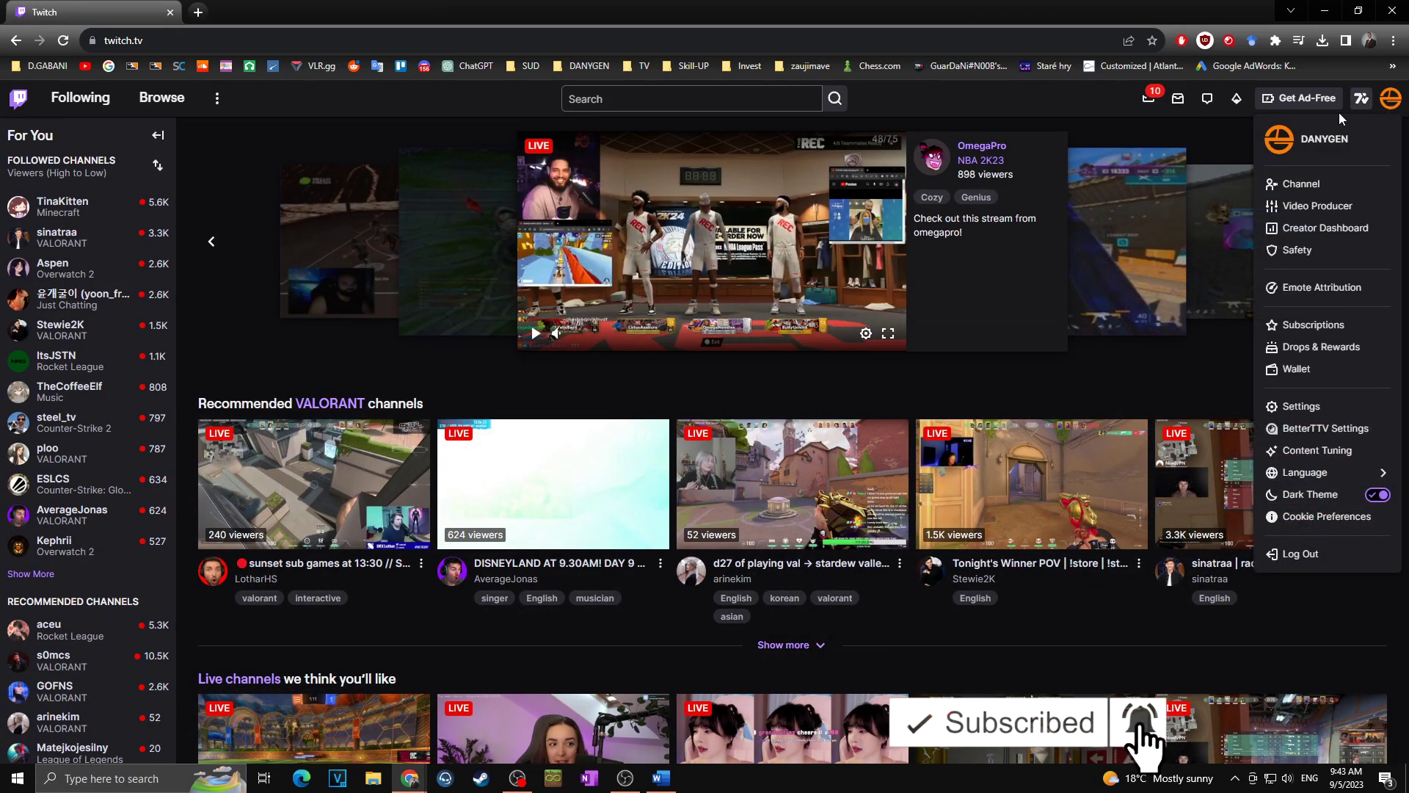
left_click(1325, 230)
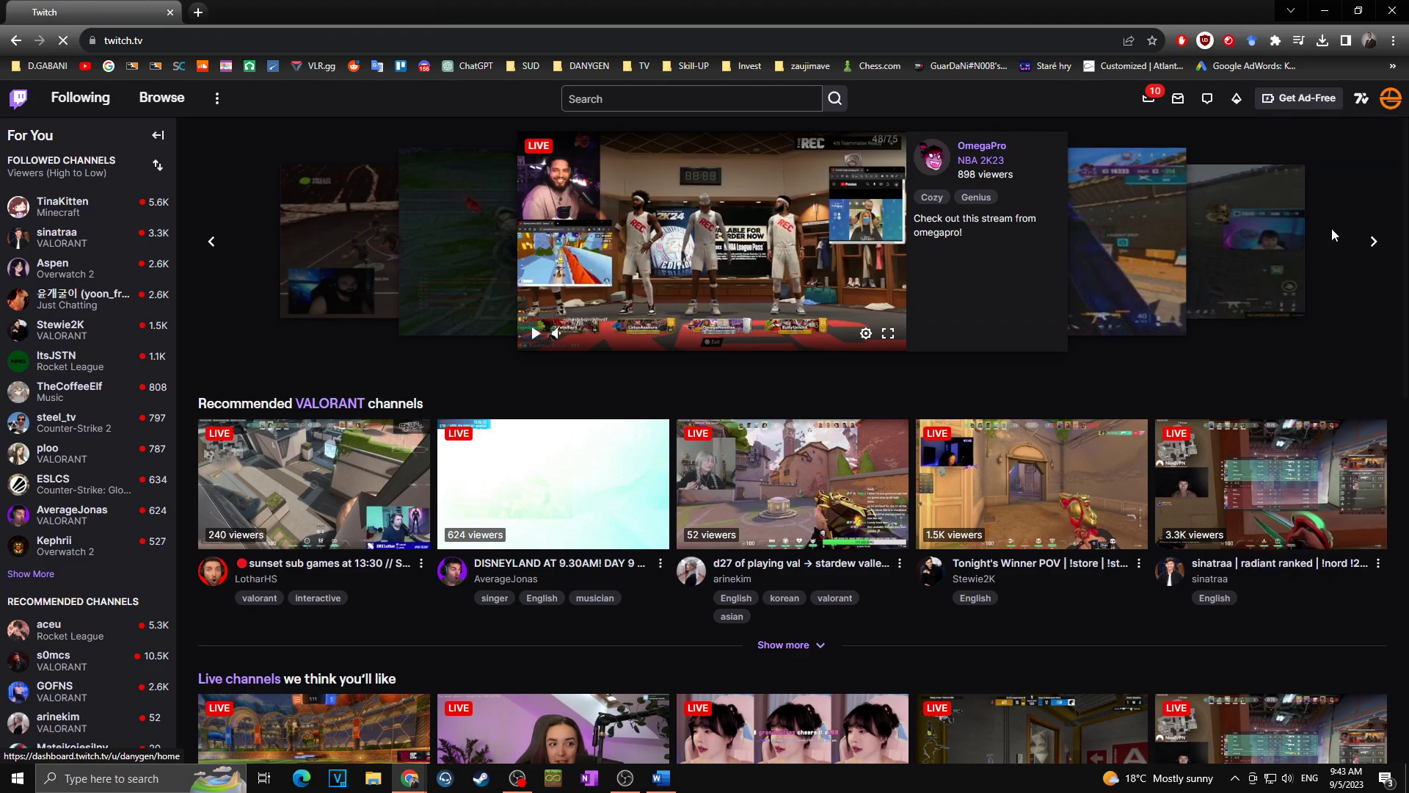
left_click(83, 348)
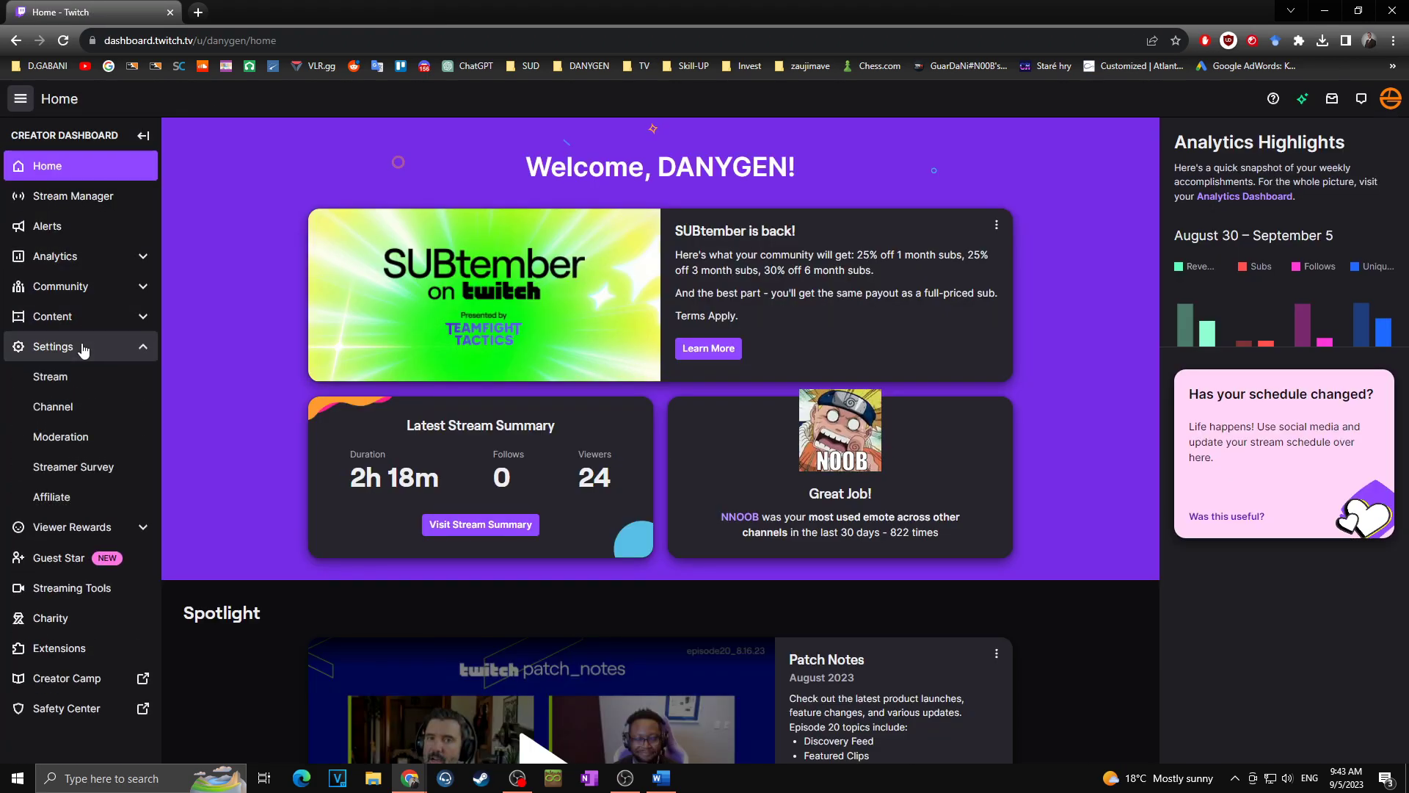
left_click(84, 376)
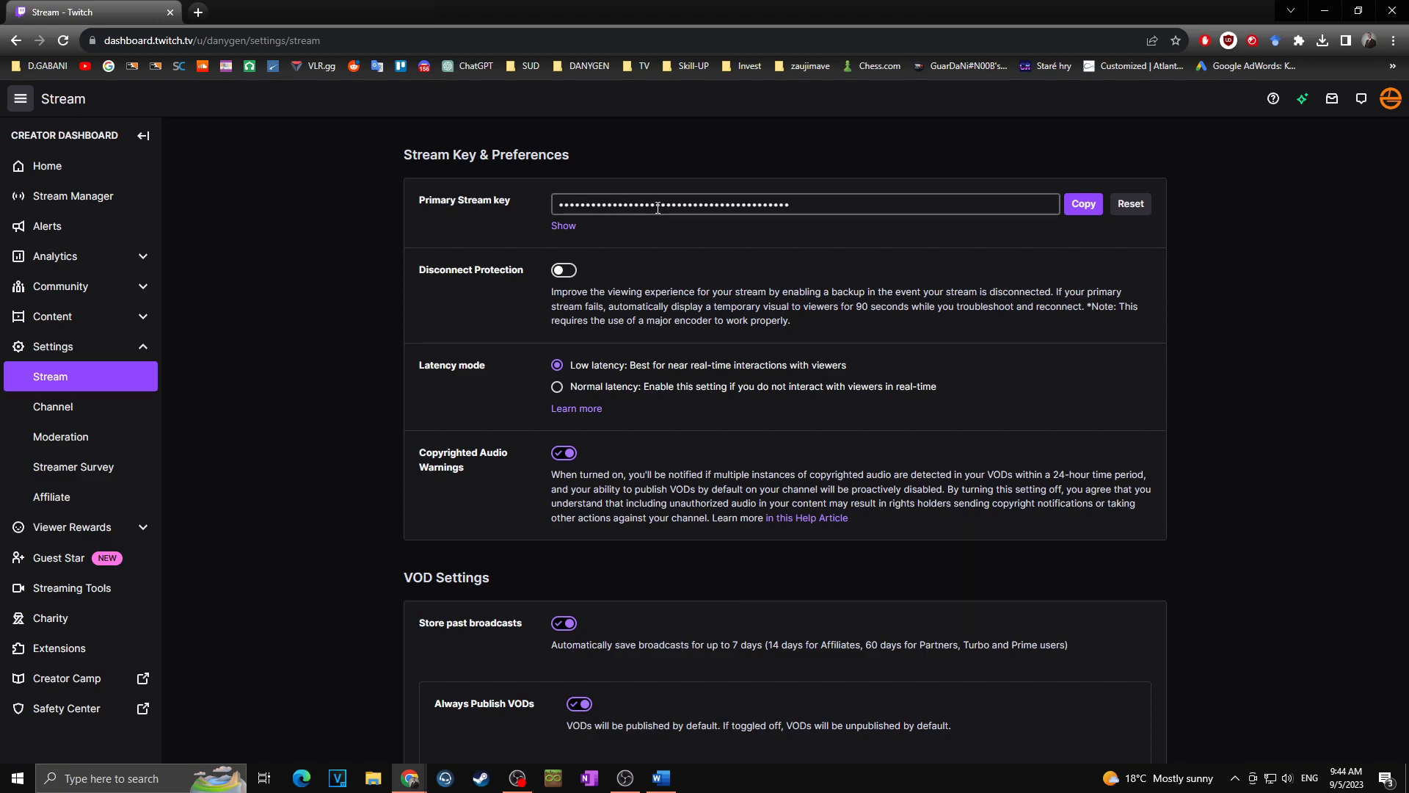
left_click(1081, 204)
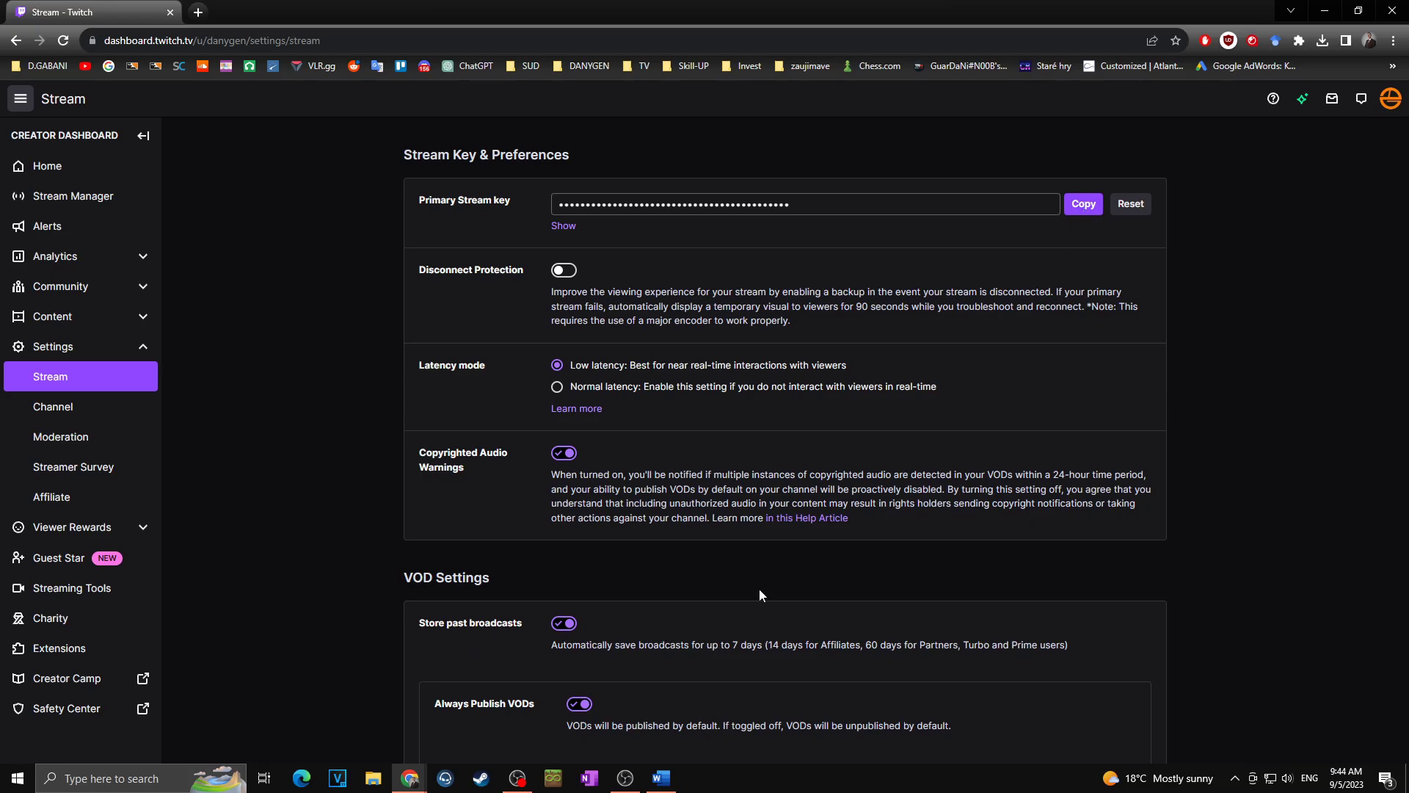
left_click(631, 779)
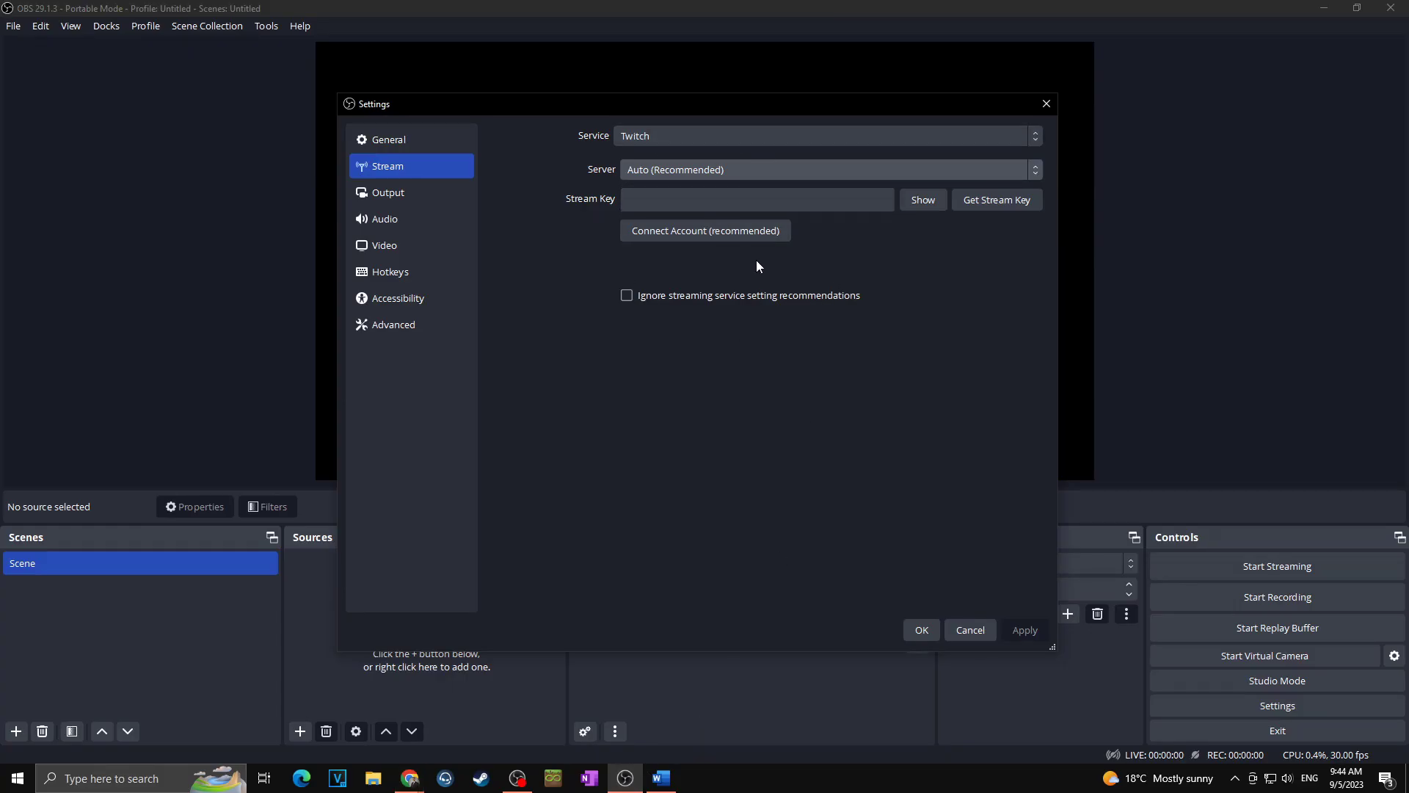
Change the OBS Output Mode from Simple to Advanced.
left_click(433, 194)
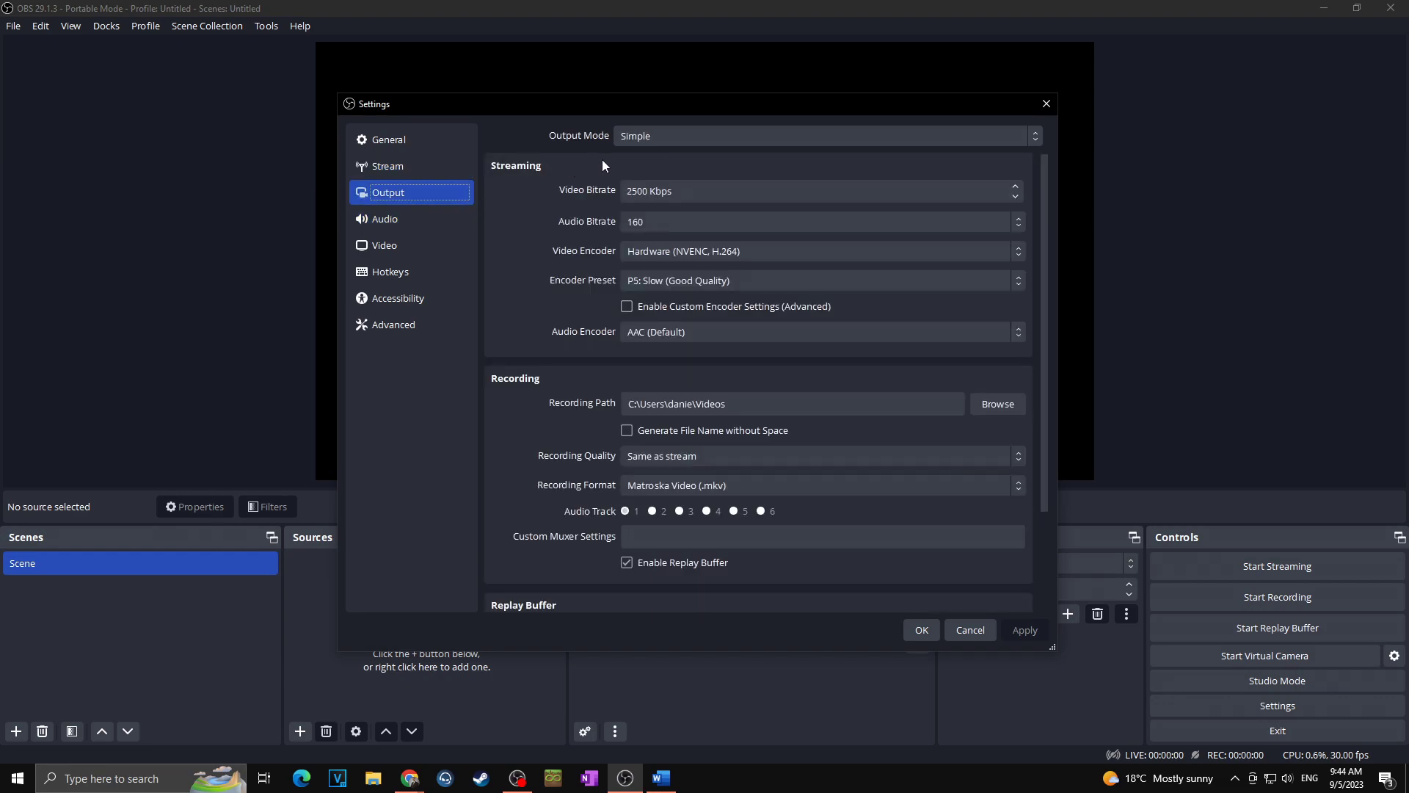
left_click(940, 140)
left_click(915, 173)
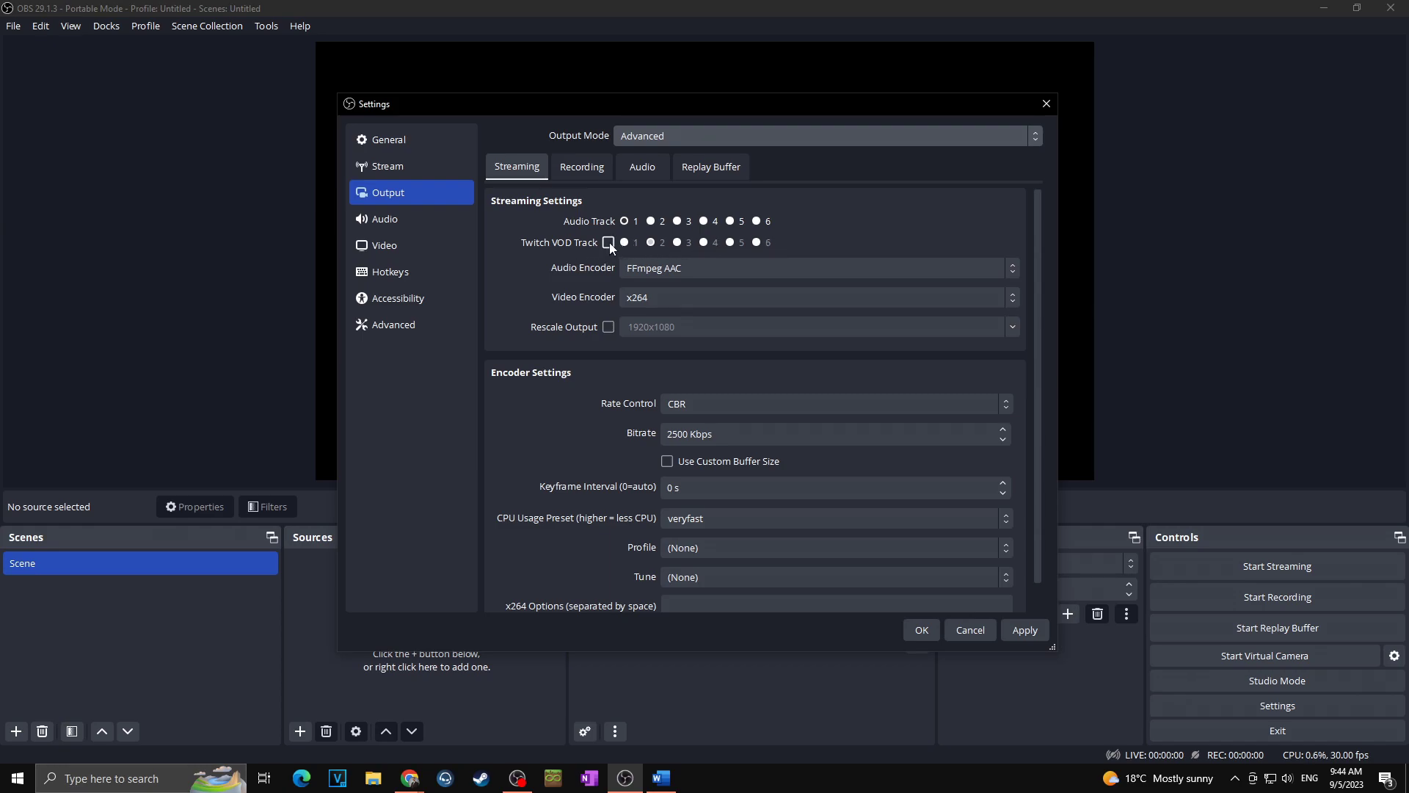
Keep FFmpeg AAC audio and change the stream video encoder from x264 to NVIDIA NVENC H.264.
left_click(676, 268)
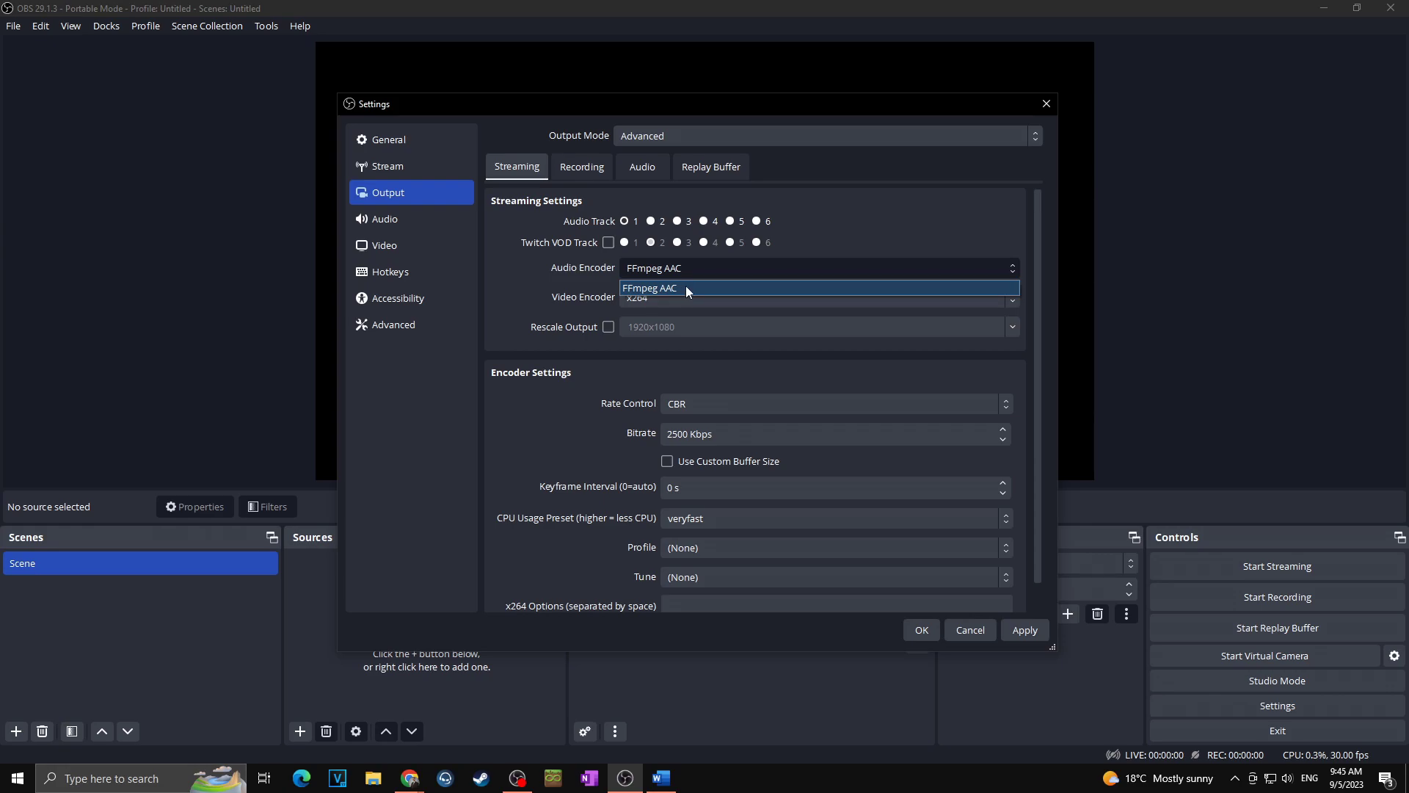
left_click(687, 288)
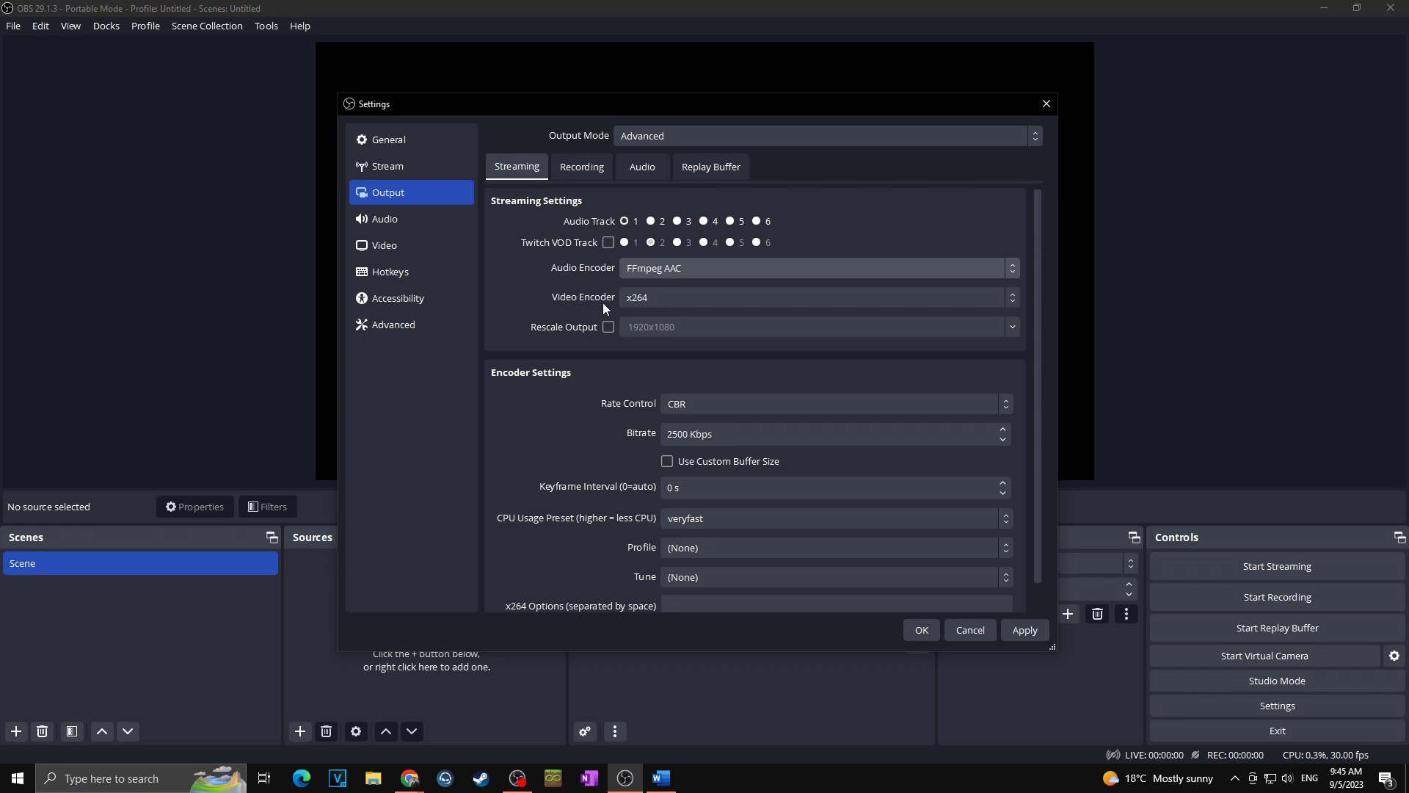
left_click(904, 300)
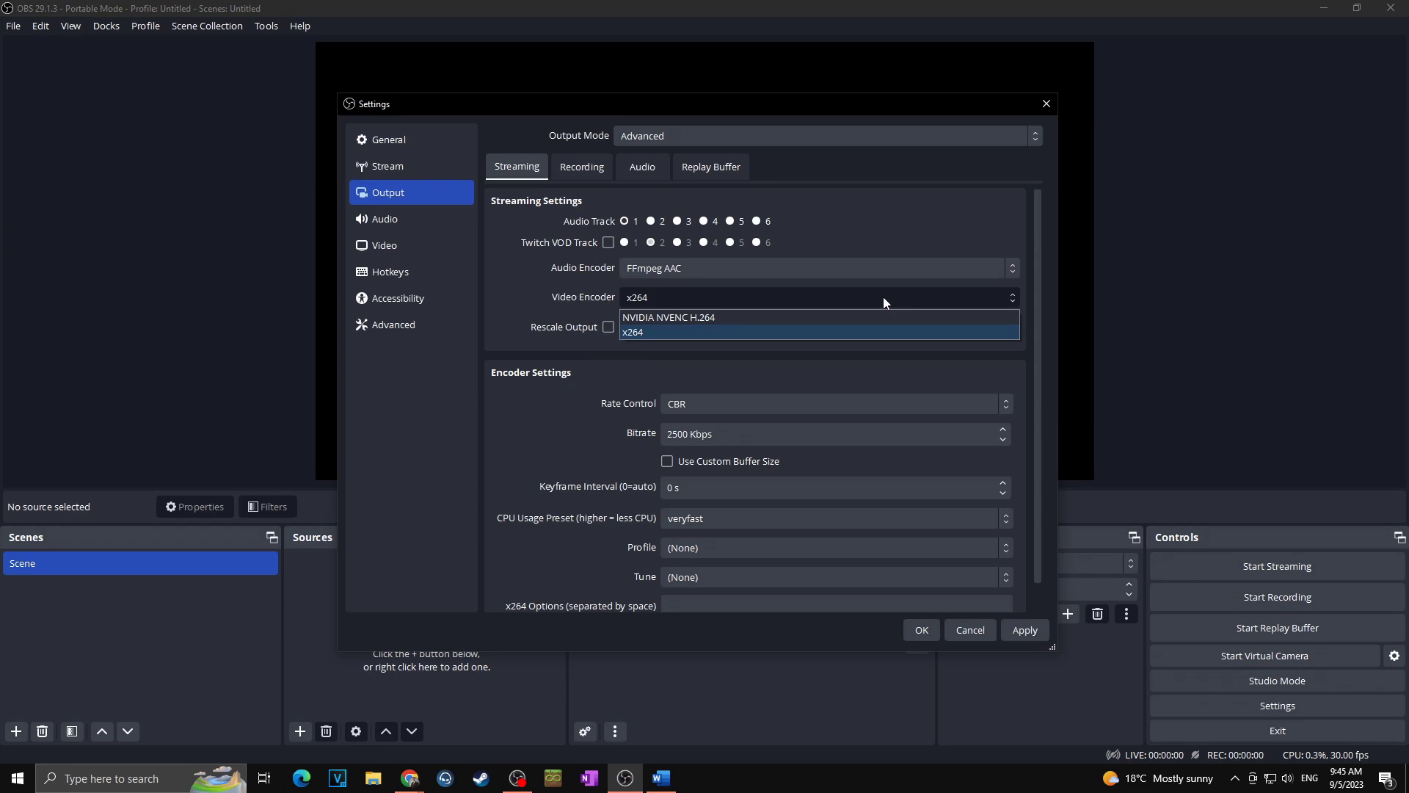
left_click(649, 332)
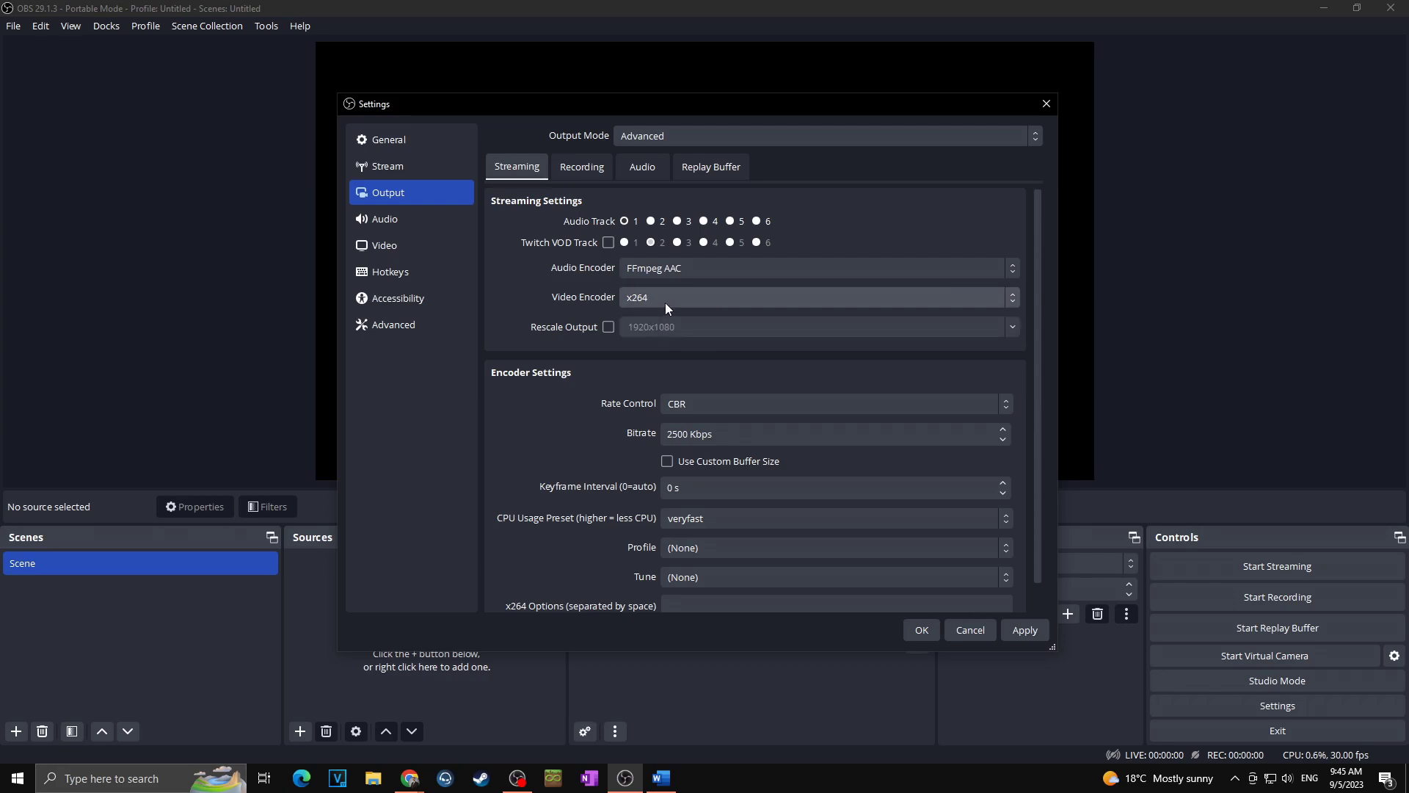
left_click(655, 295)
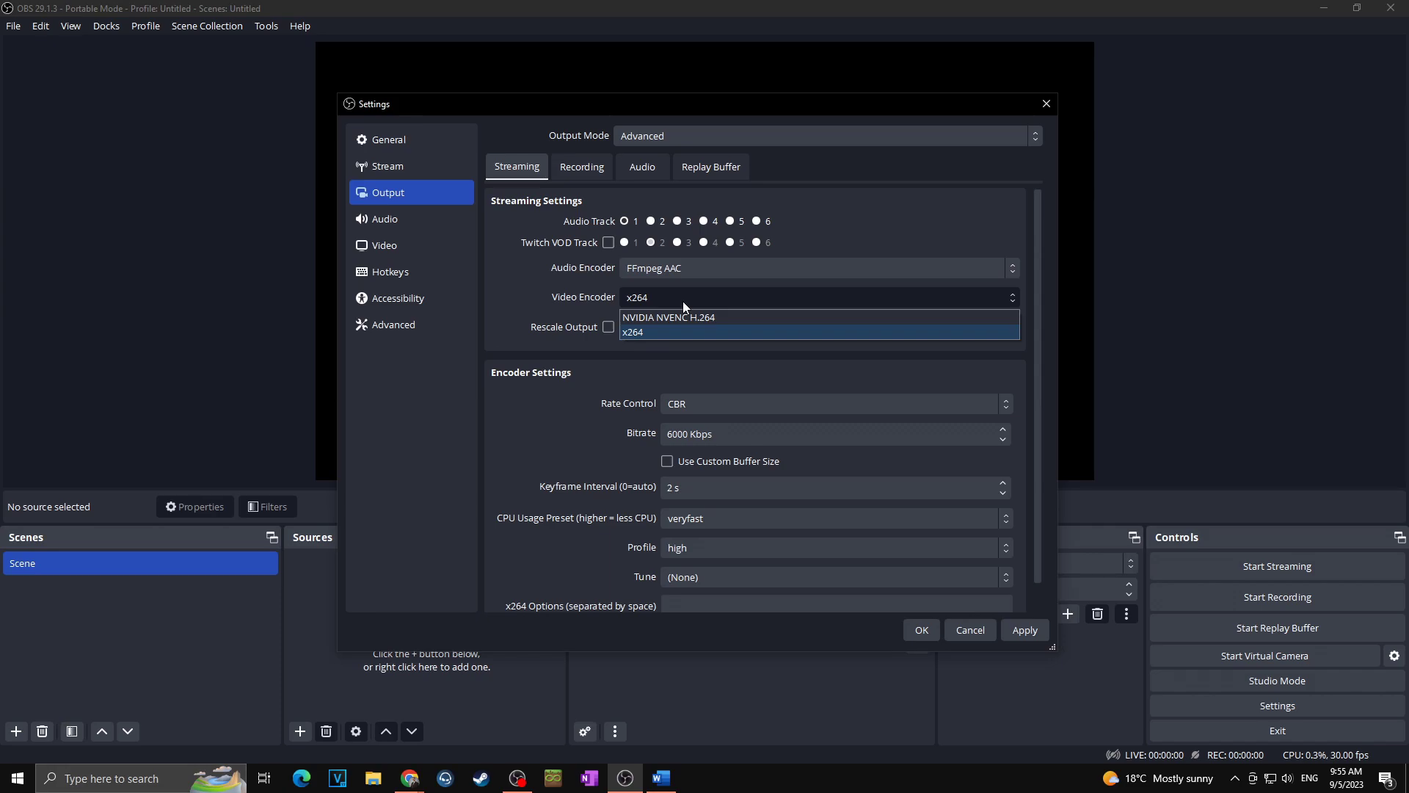
left_click(723, 317)
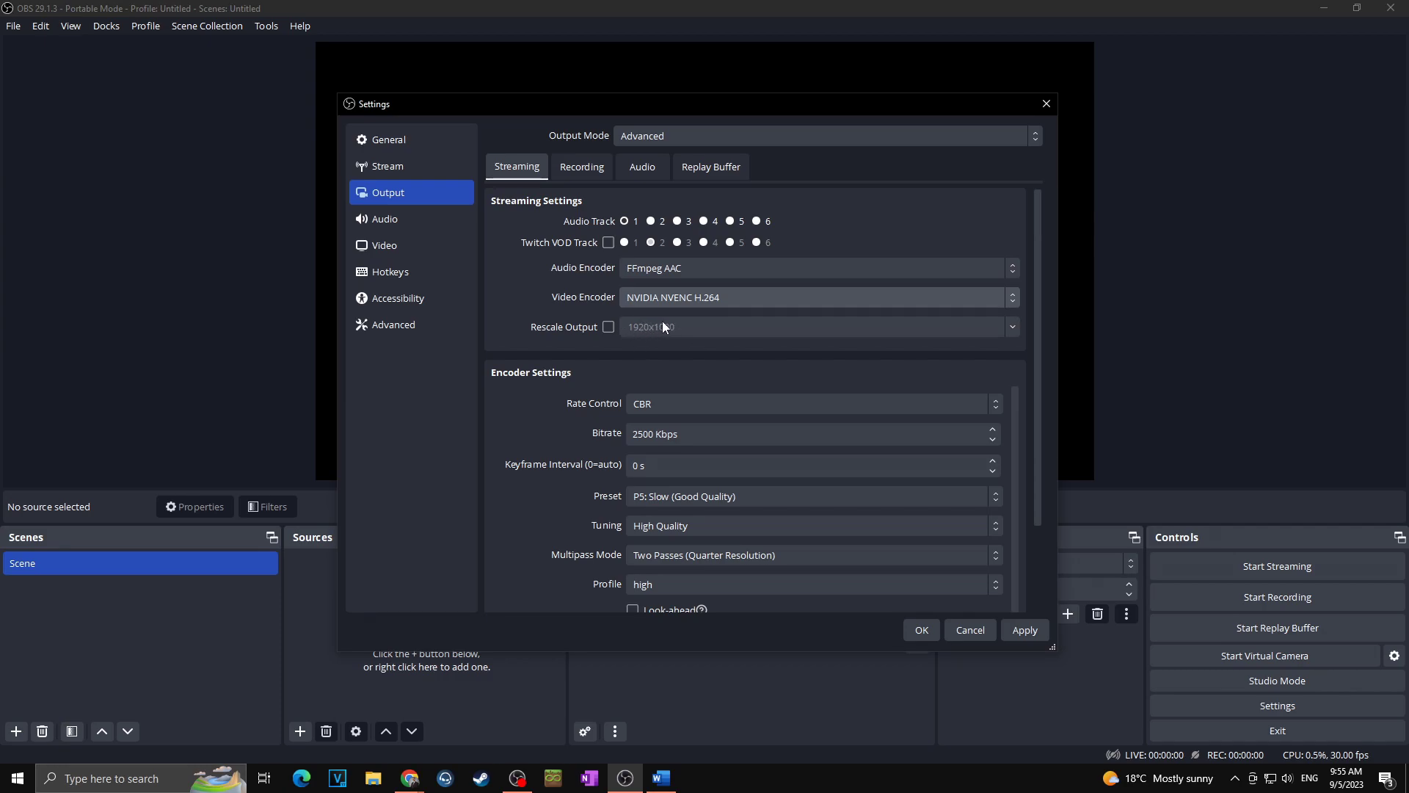
Replace the NVENC stream bitrate of 2500 with 6000 Kbps.
scroll(562, 297, "down", 2)
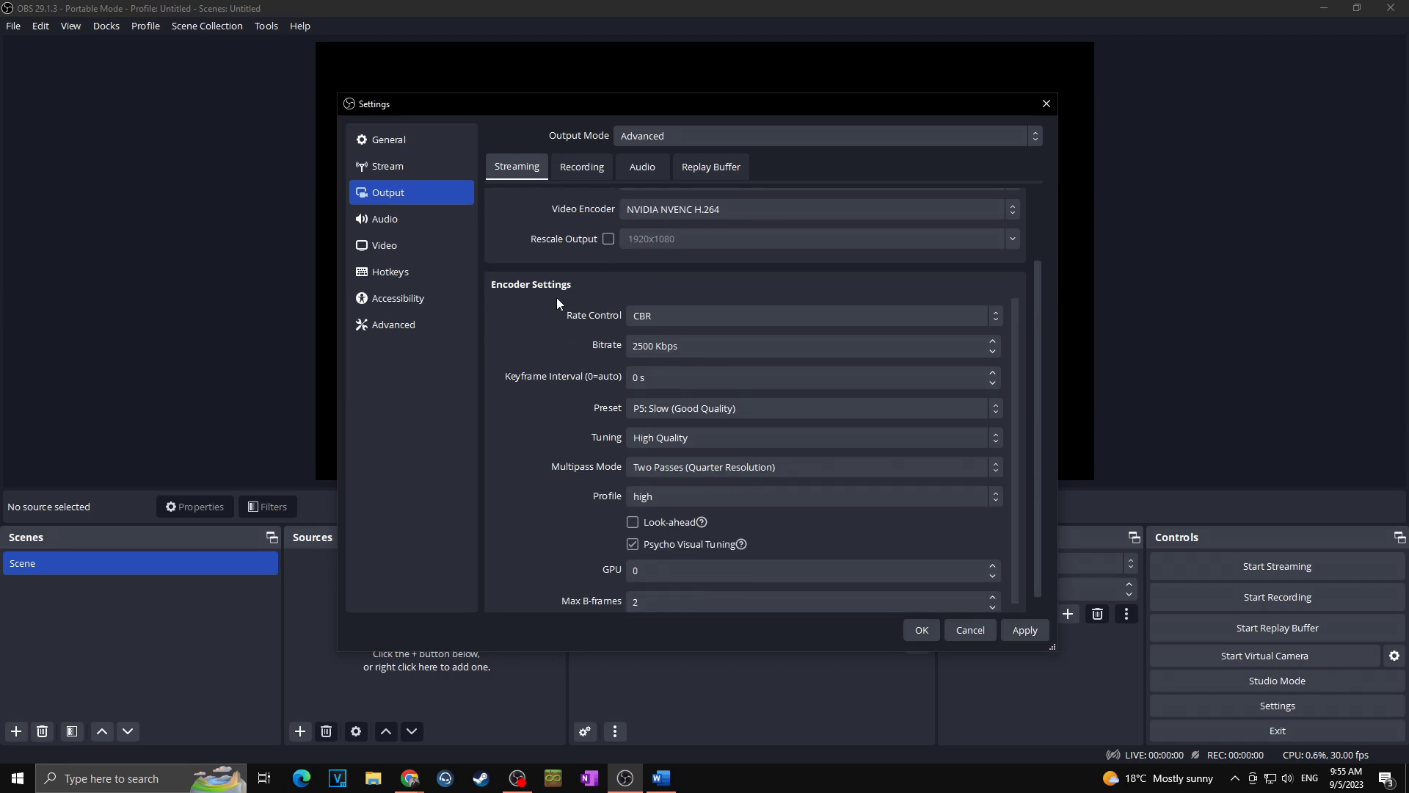
scroll(565, 297, "down", 1)
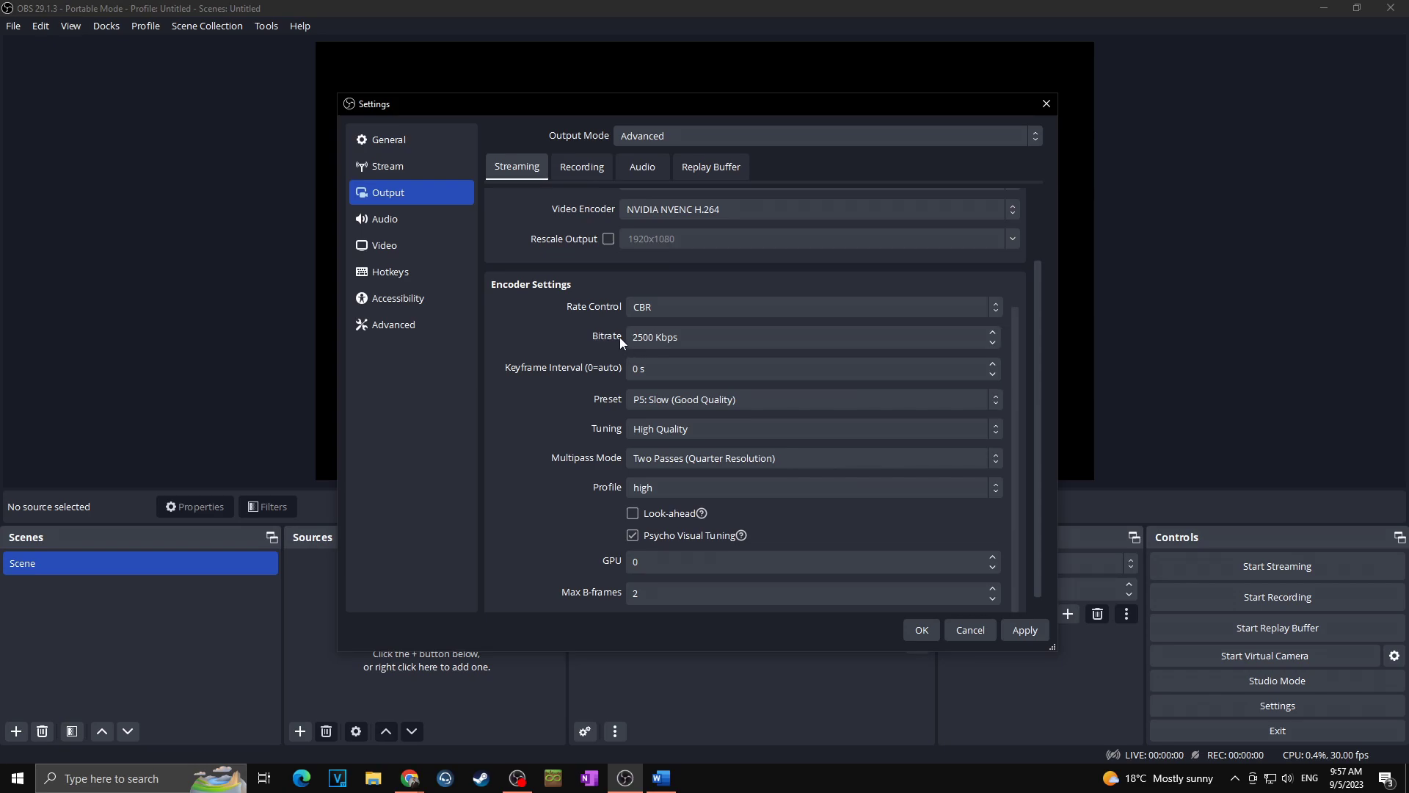
left_click(654, 337)
left_click_drag(654, 337, 617, 341)
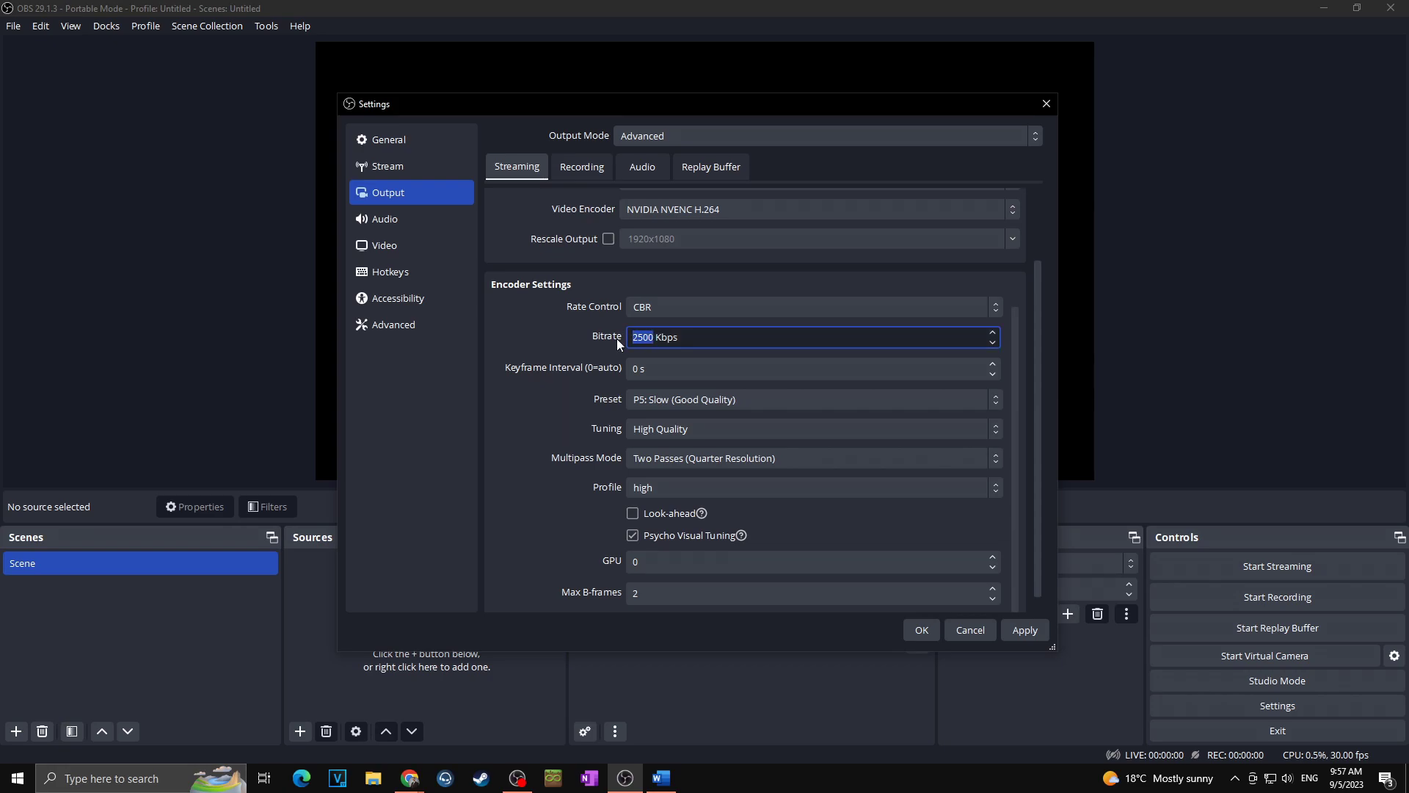
type("6000")
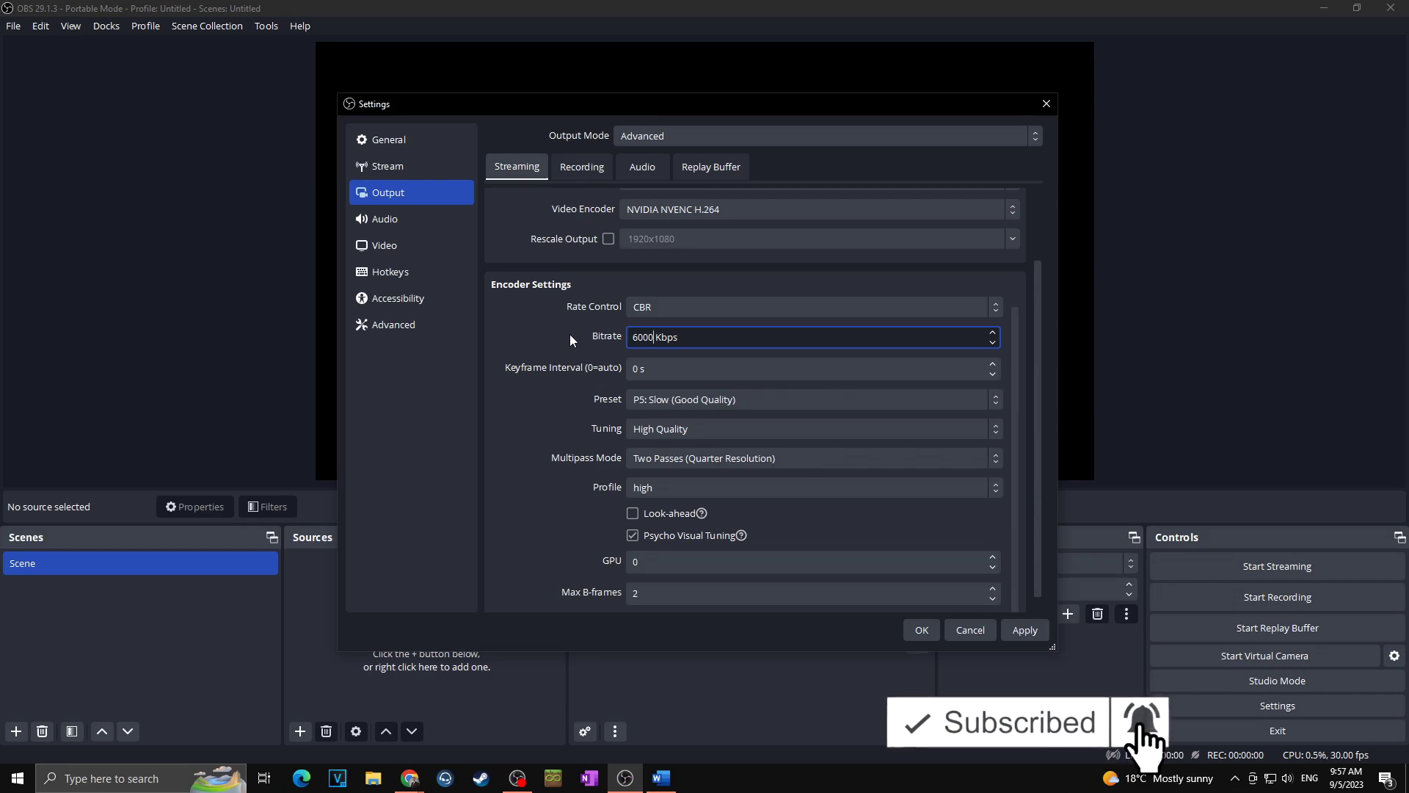
left_click(656, 335)
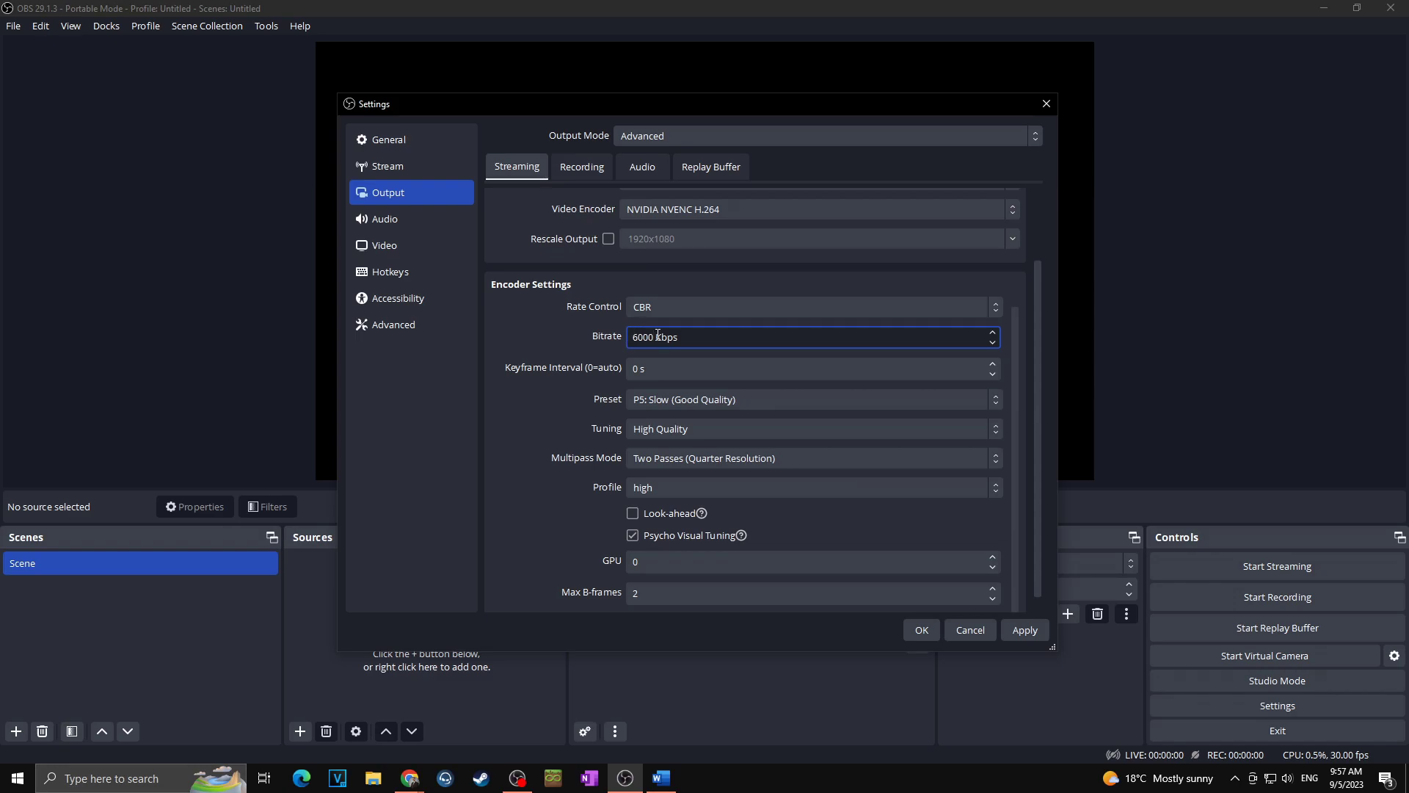
left_click(587, 329)
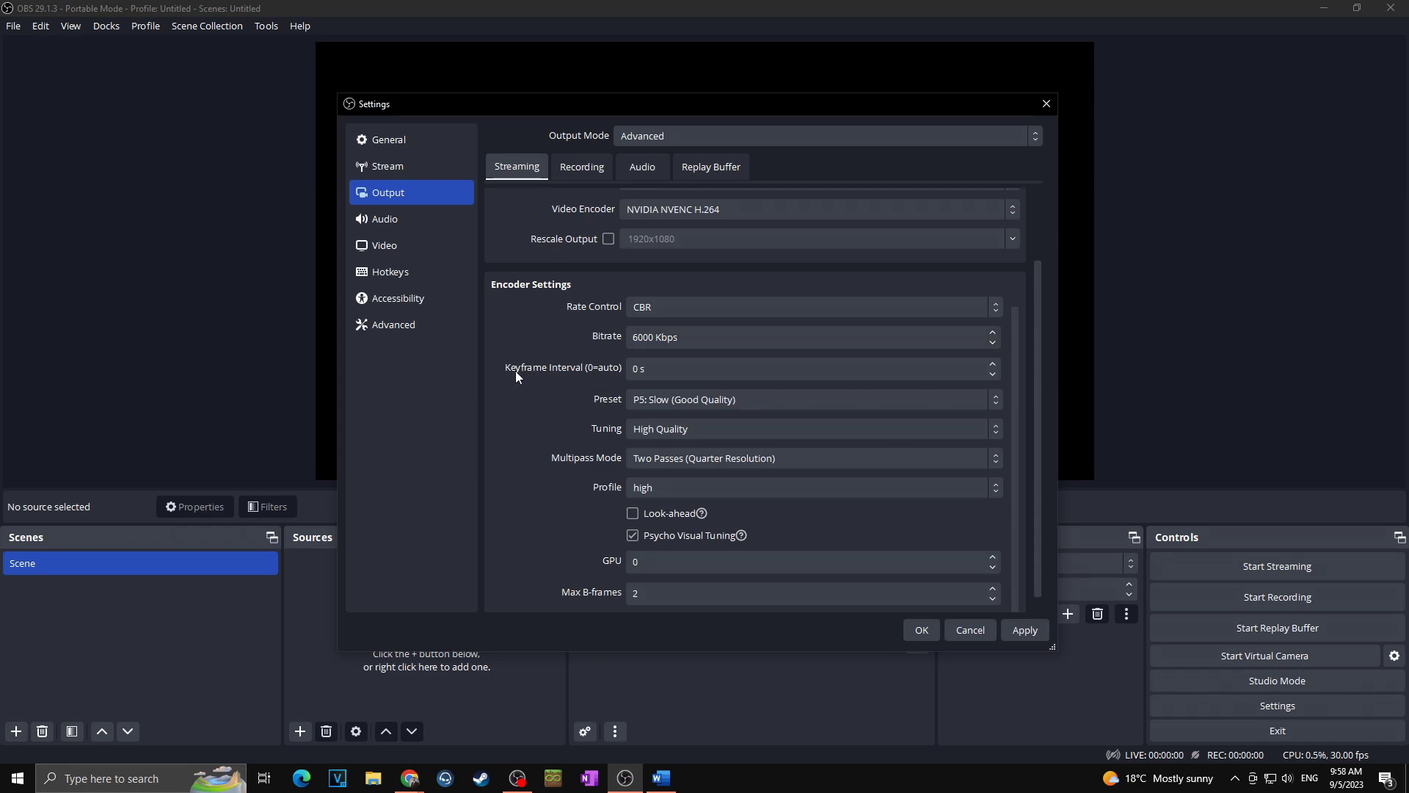
Set a 2 s keyframe interval and choose the P4: Medium encoder preset.
left_click(629, 370)
type("2")
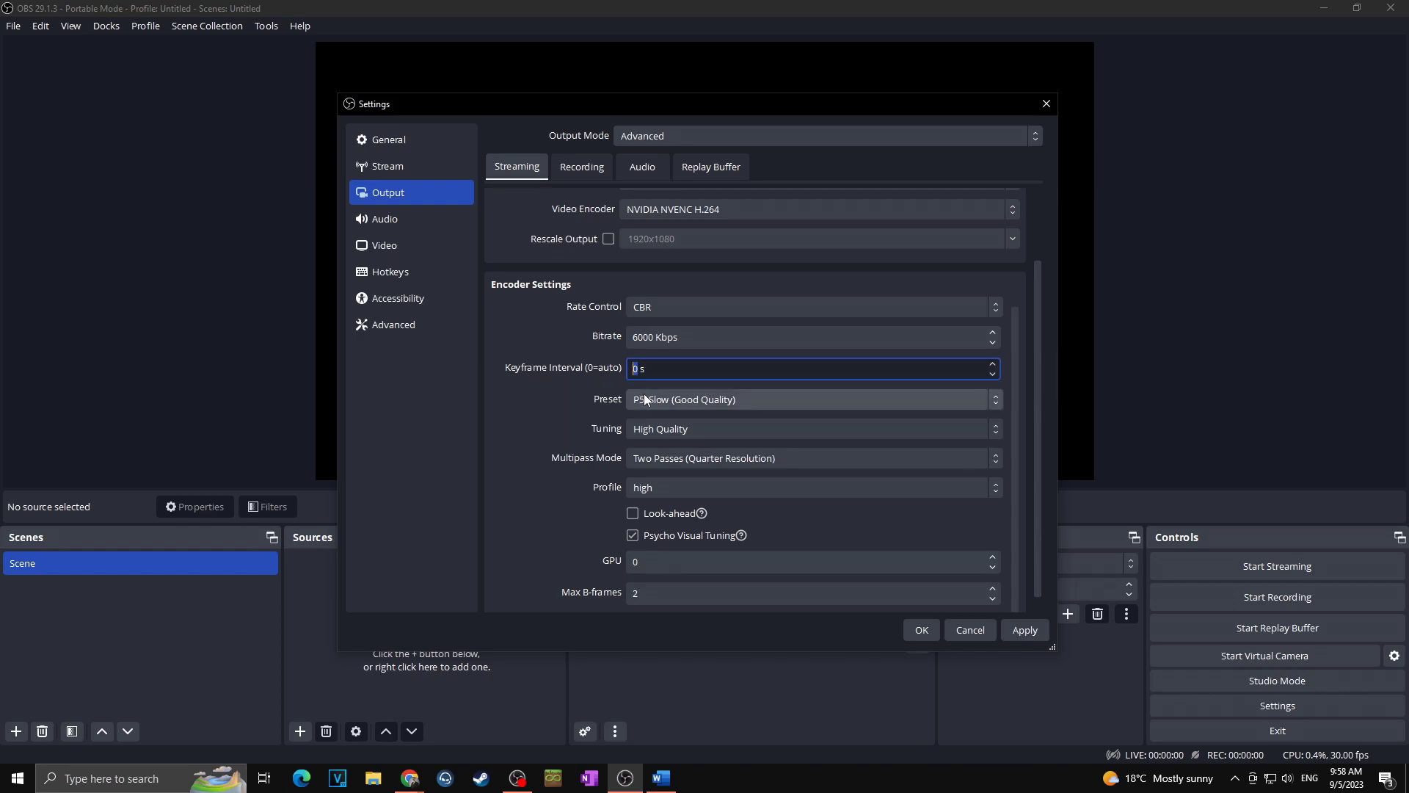
left_click(540, 425)
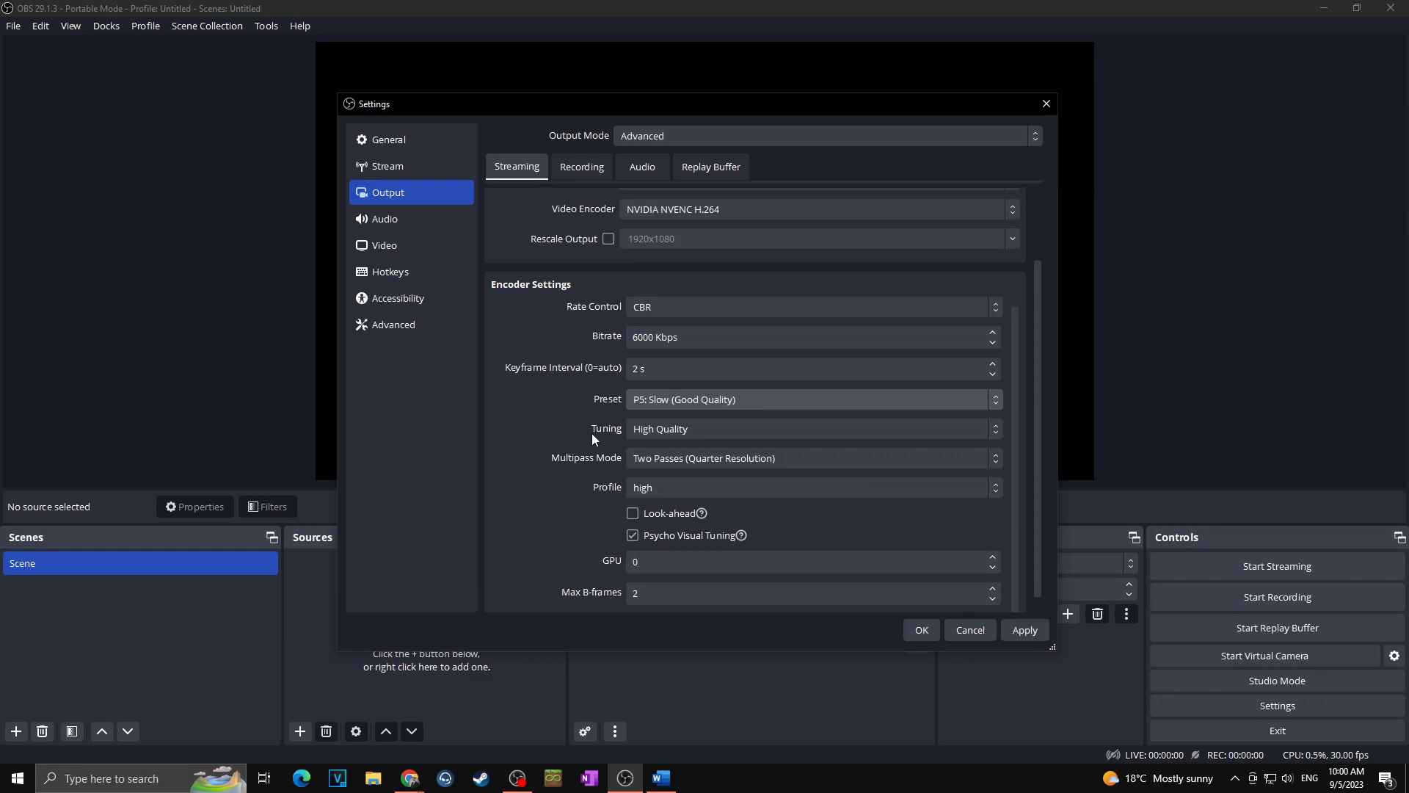
key("alt+Down")
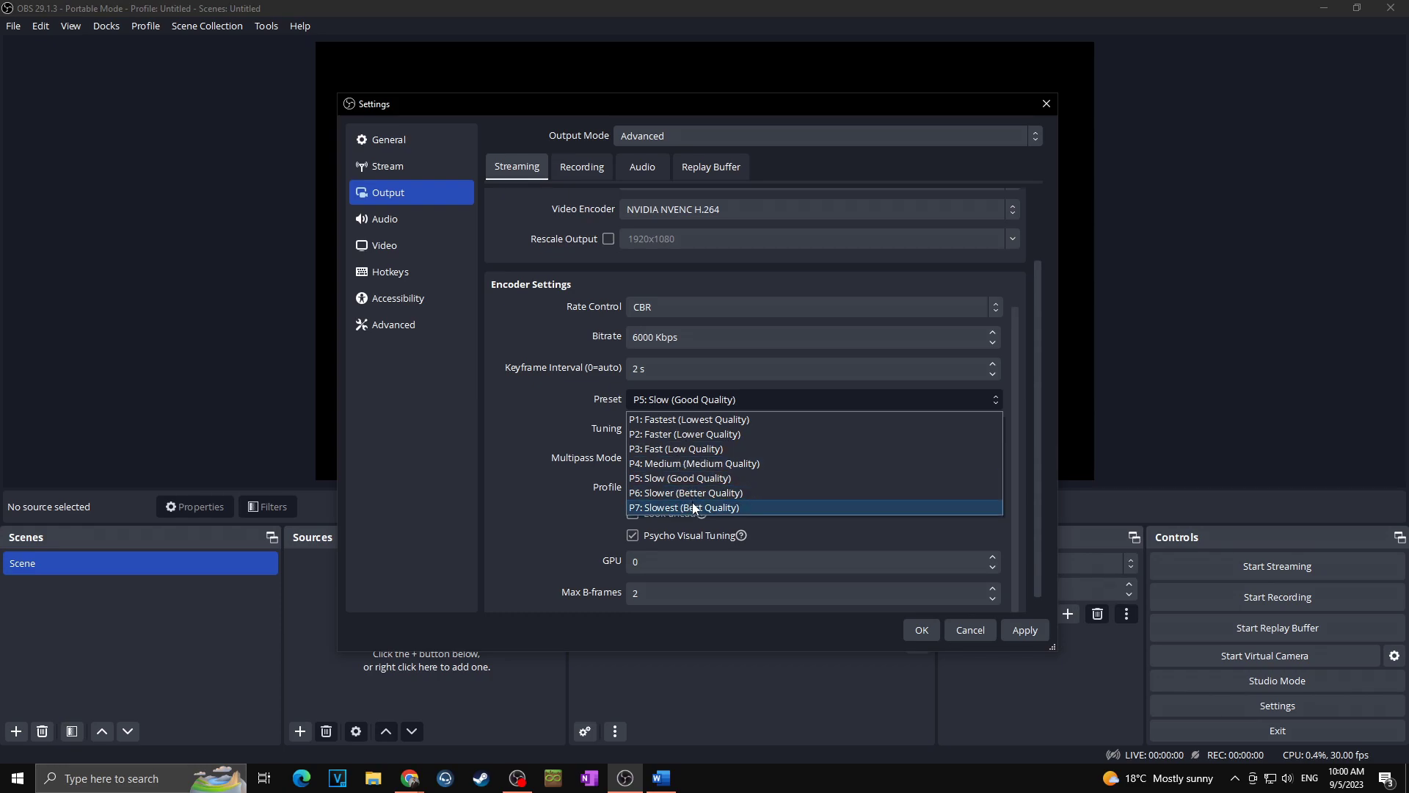
left_click(664, 463)
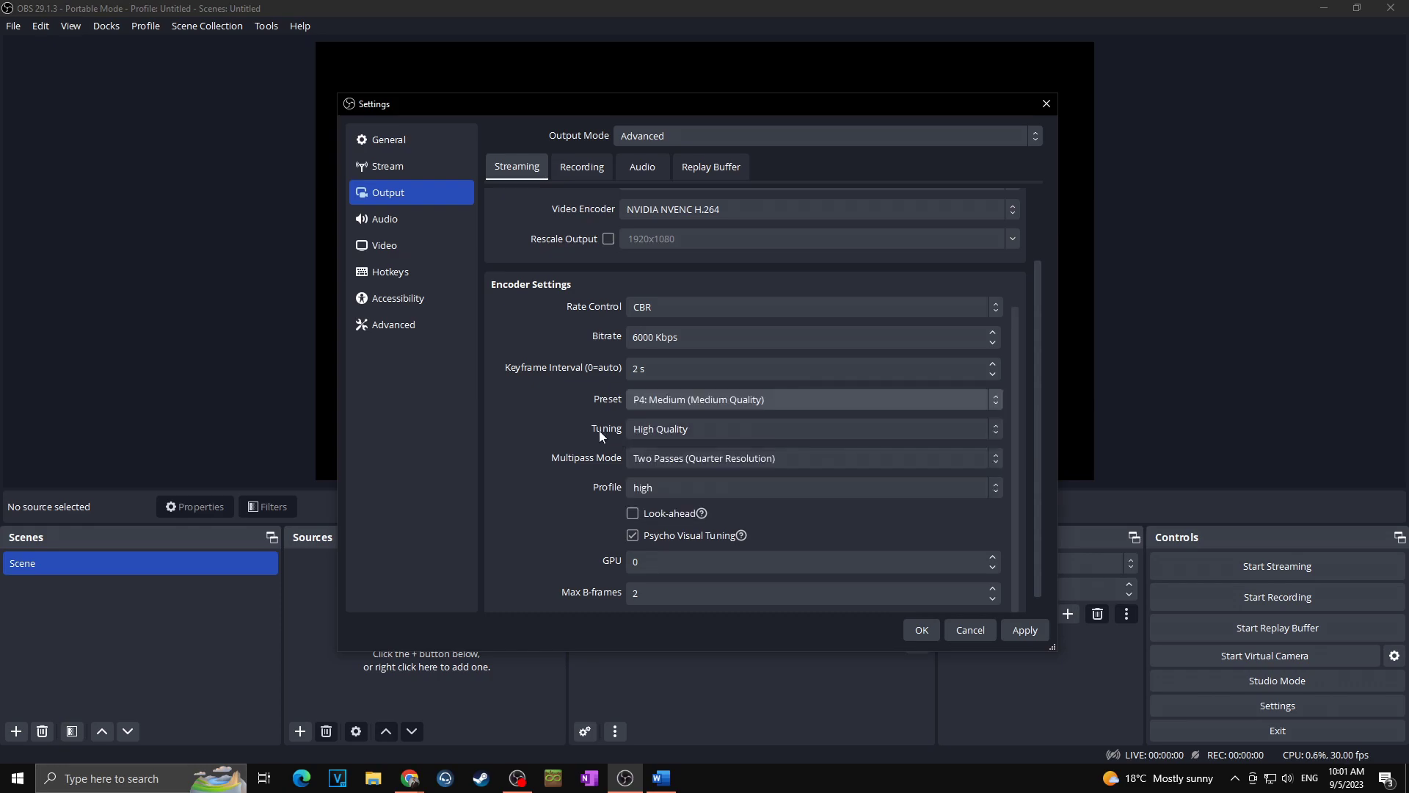
Keep High Quality tuning and set Multipass Mode to Two Passes (Full Resolution).
left_click(659, 429)
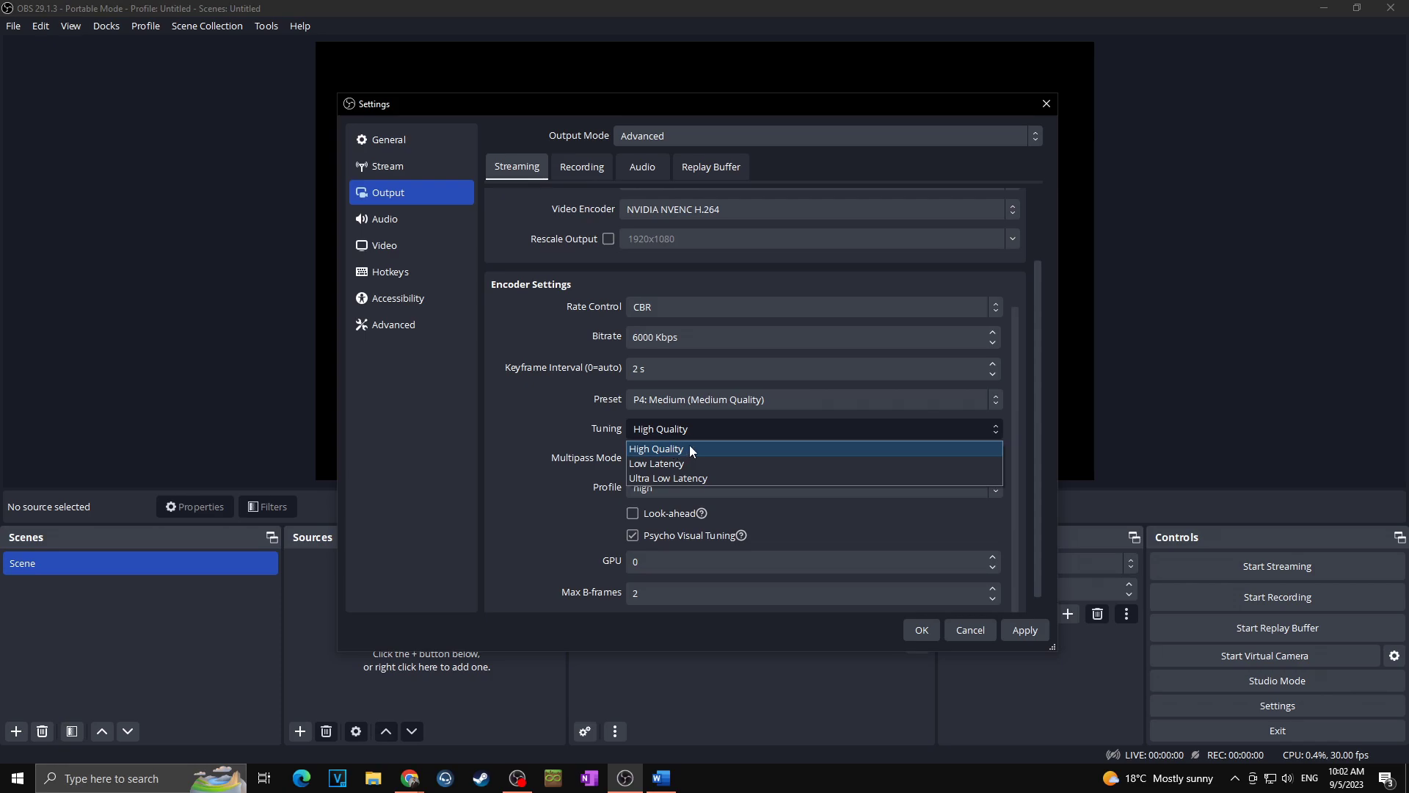
left_click(689, 444)
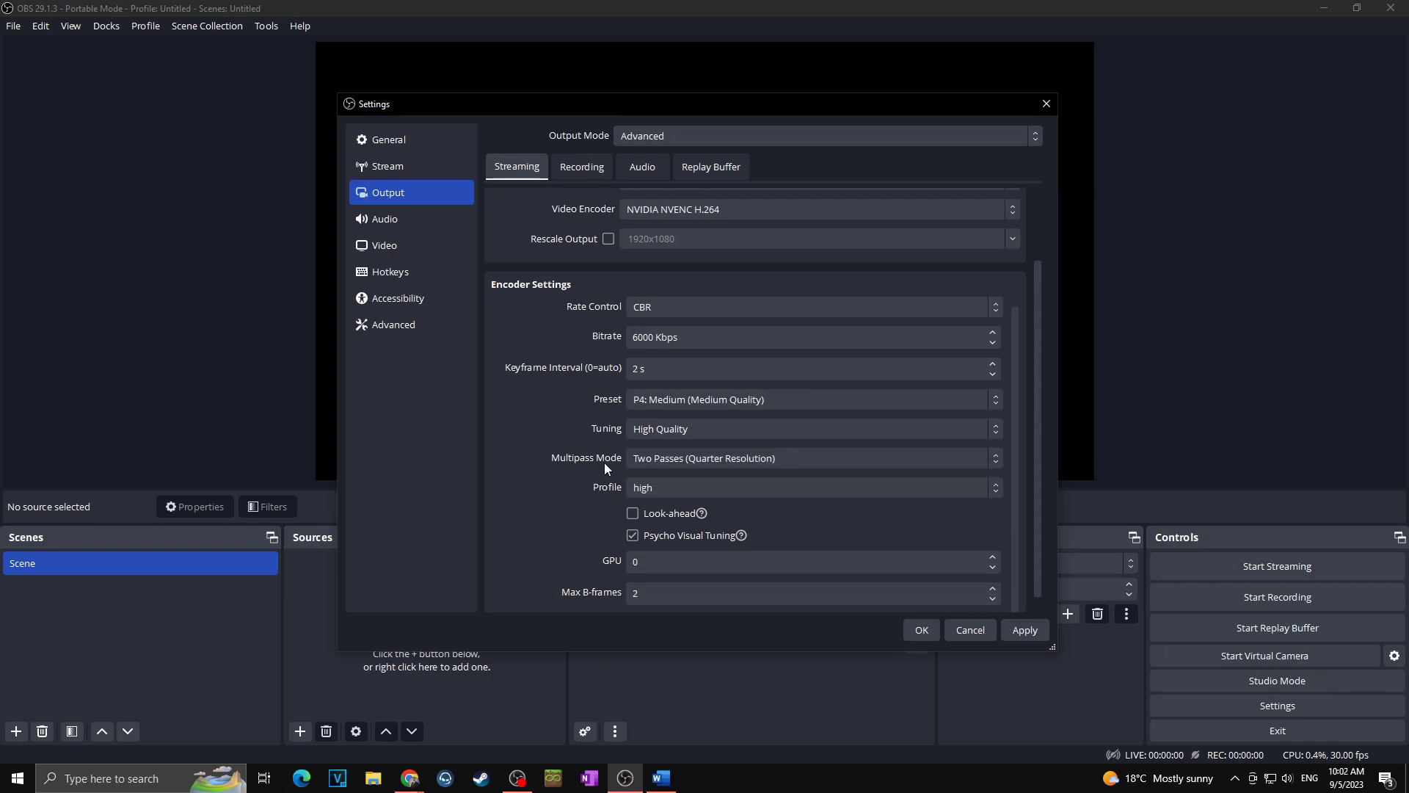
left_click(799, 457)
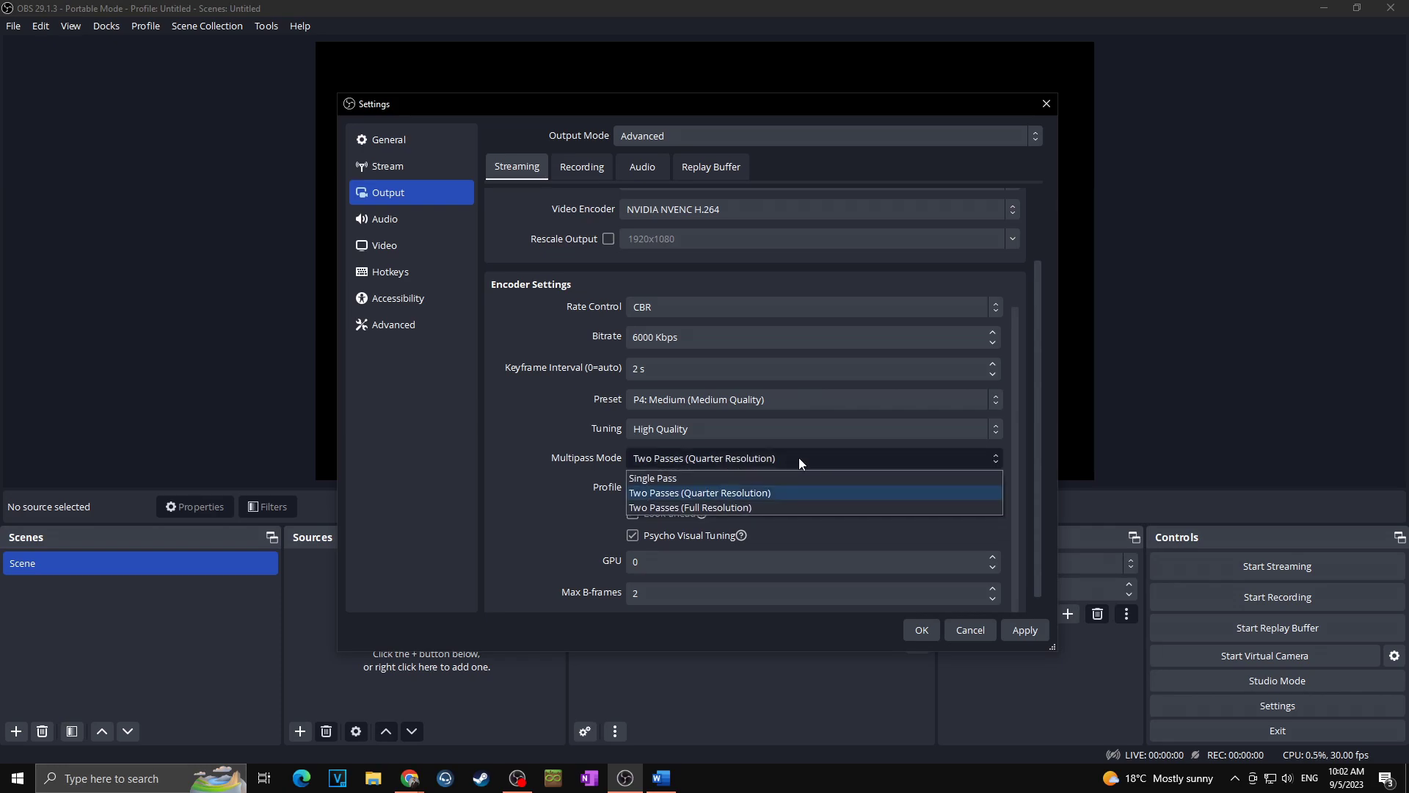
left_click(768, 508)
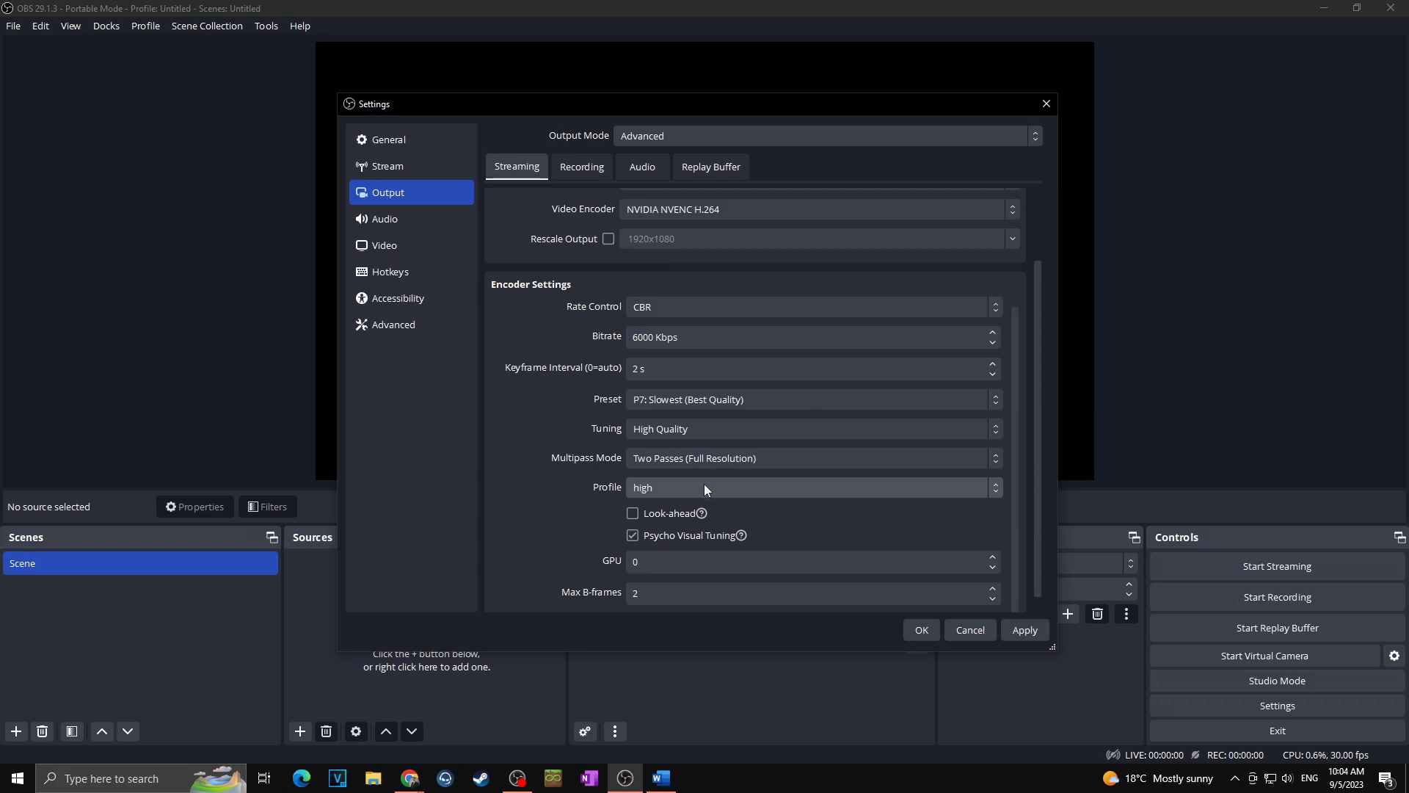
left_click(703, 484)
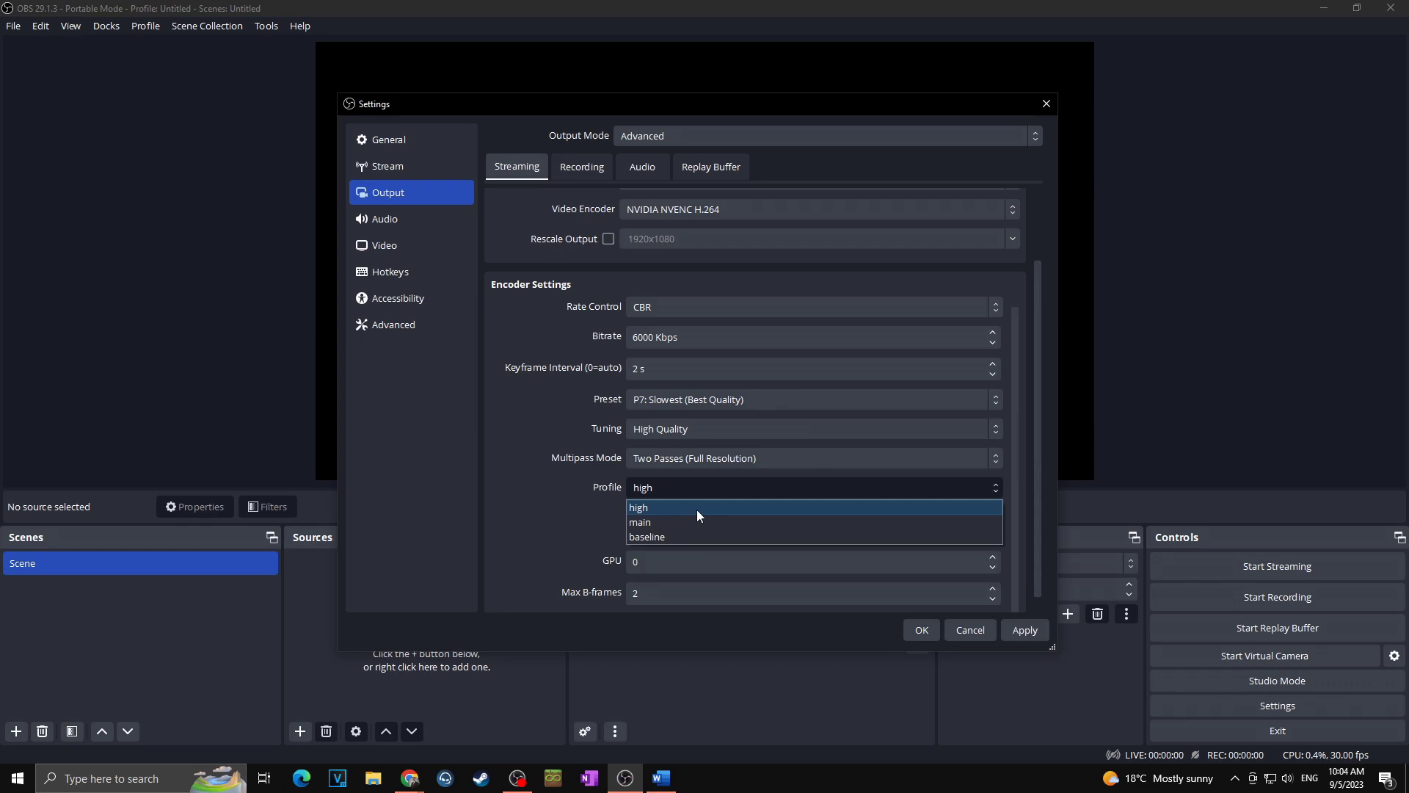
left_click(697, 509)
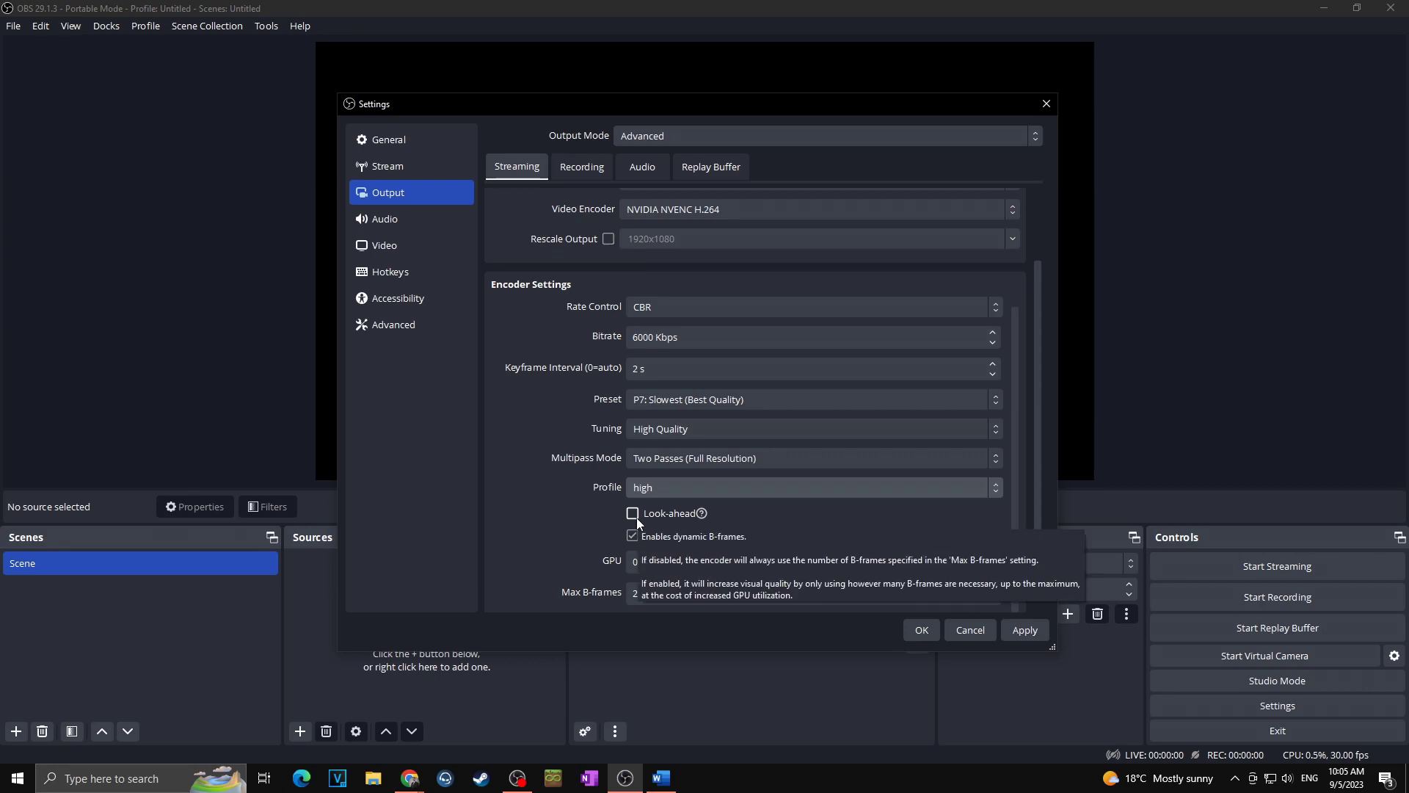
scroll(678, 522, "down", 1)
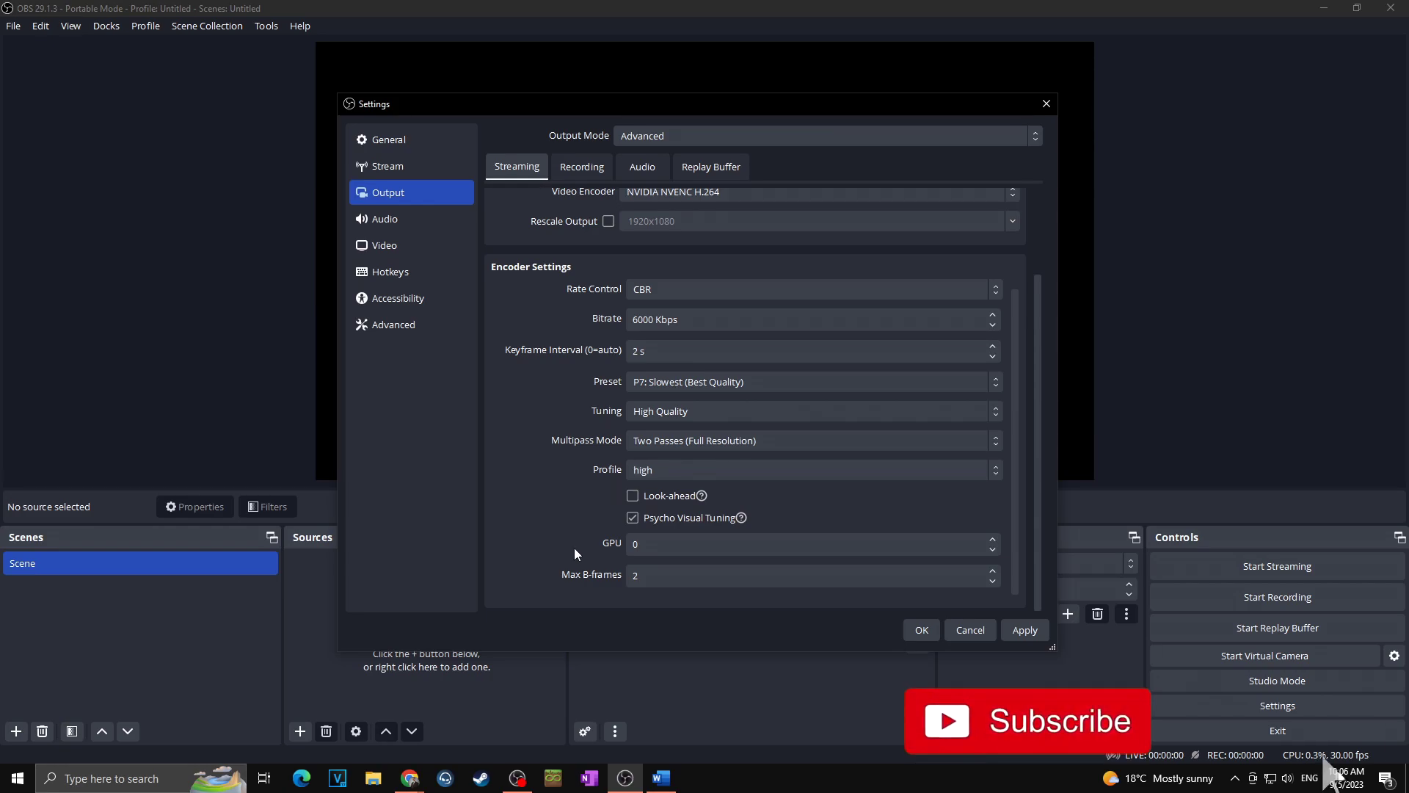
Set GPU to 0 and Max B-frames to 2, then apply the NVENC settings.
scroll(646, 545, "up", 1)
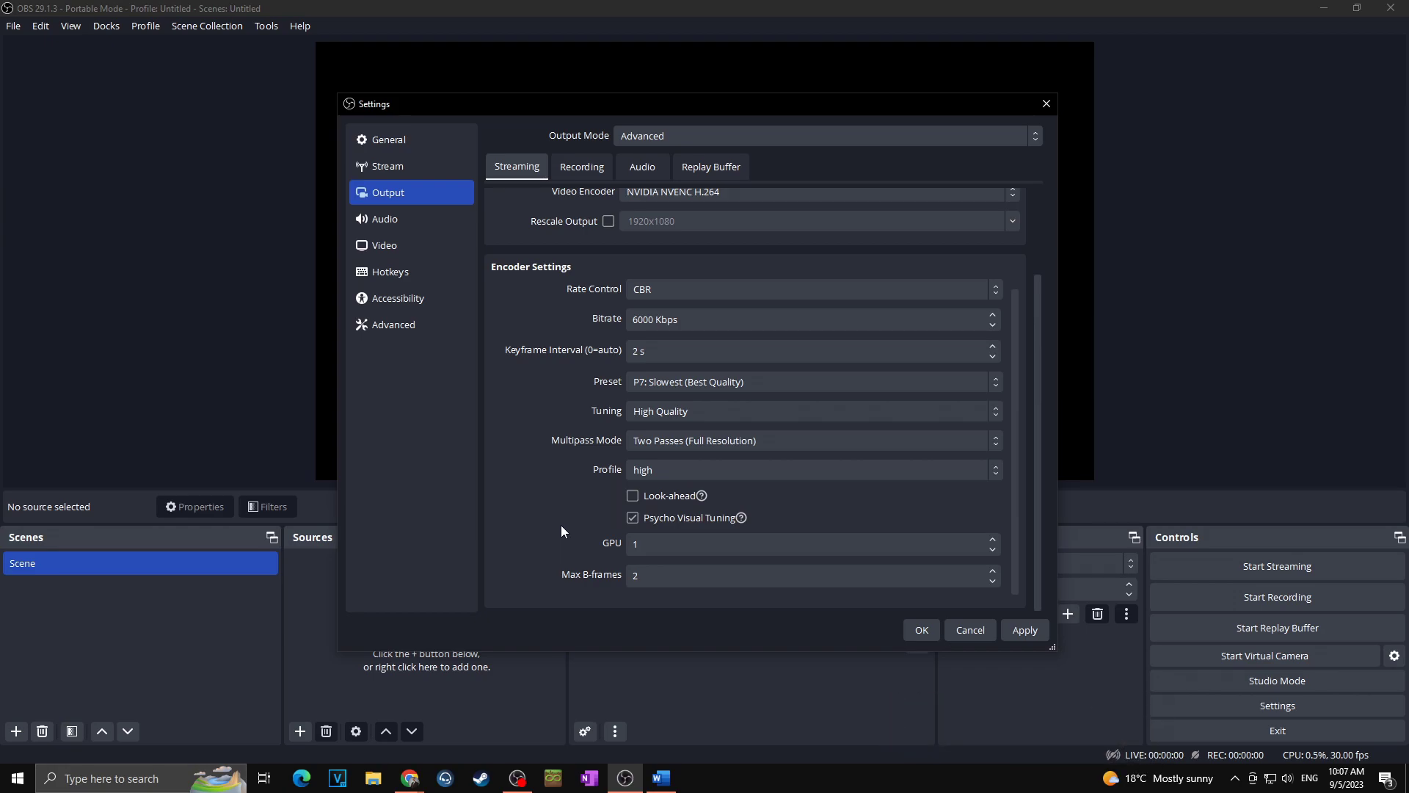
key("Tab")
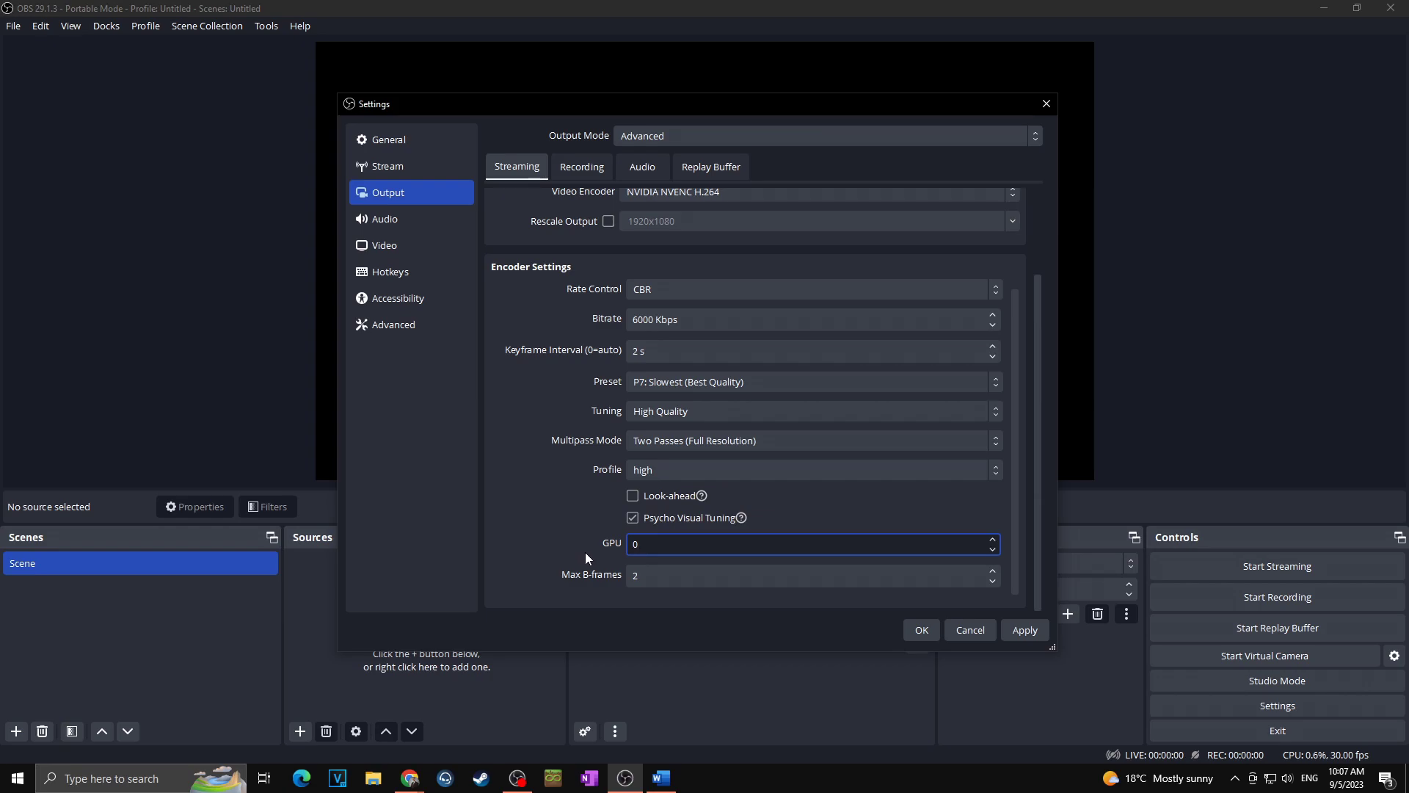
left_click(549, 580)
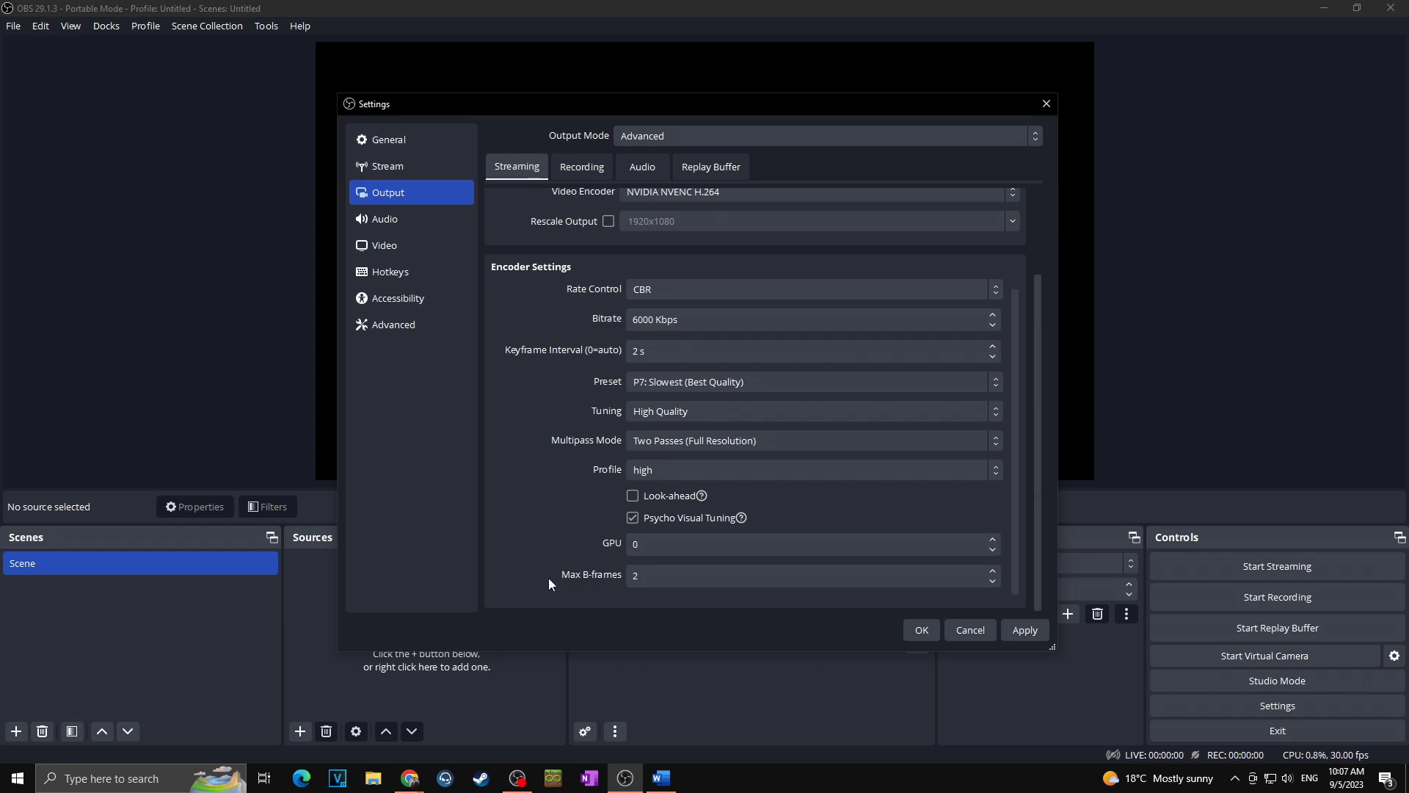
left_click(637, 576)
type("2")
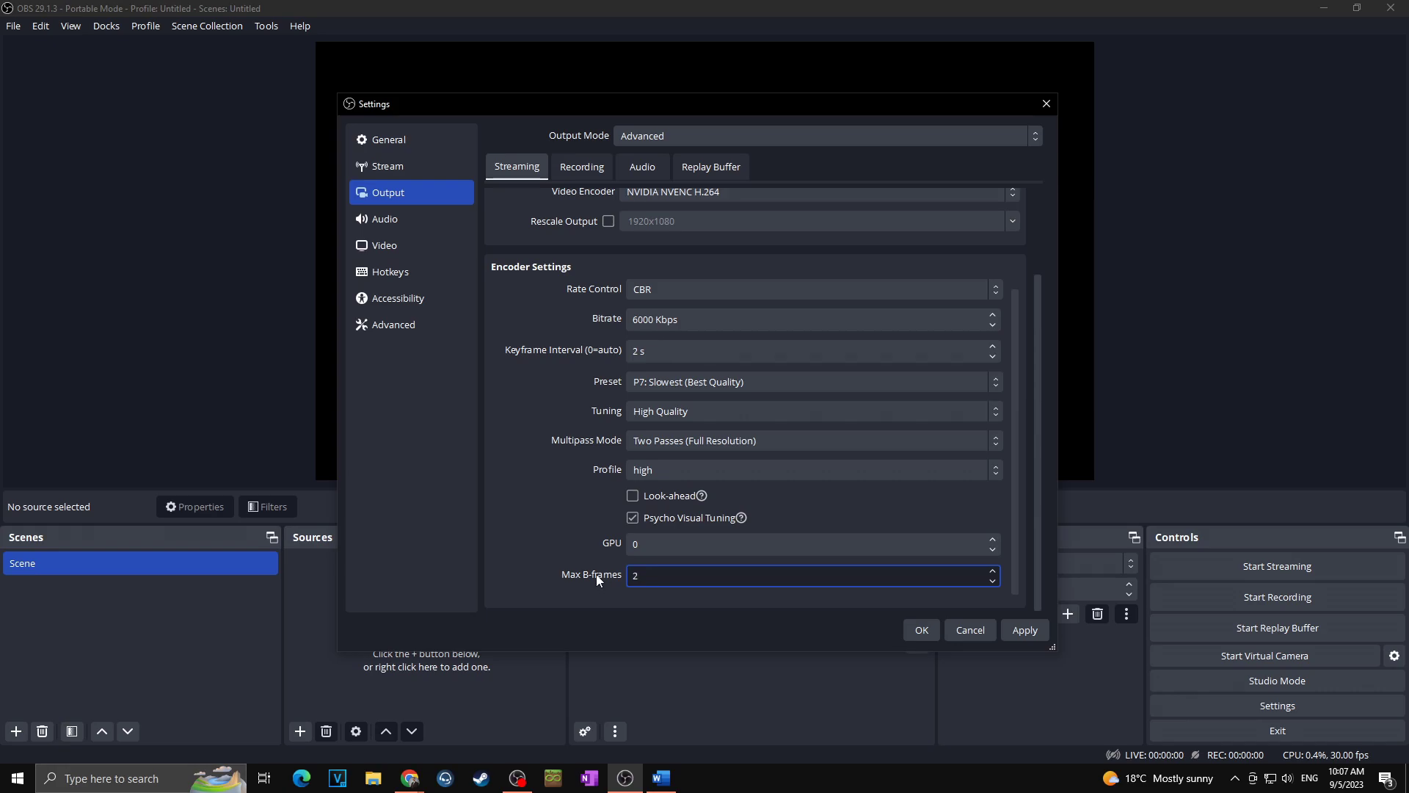
left_click(1026, 630)
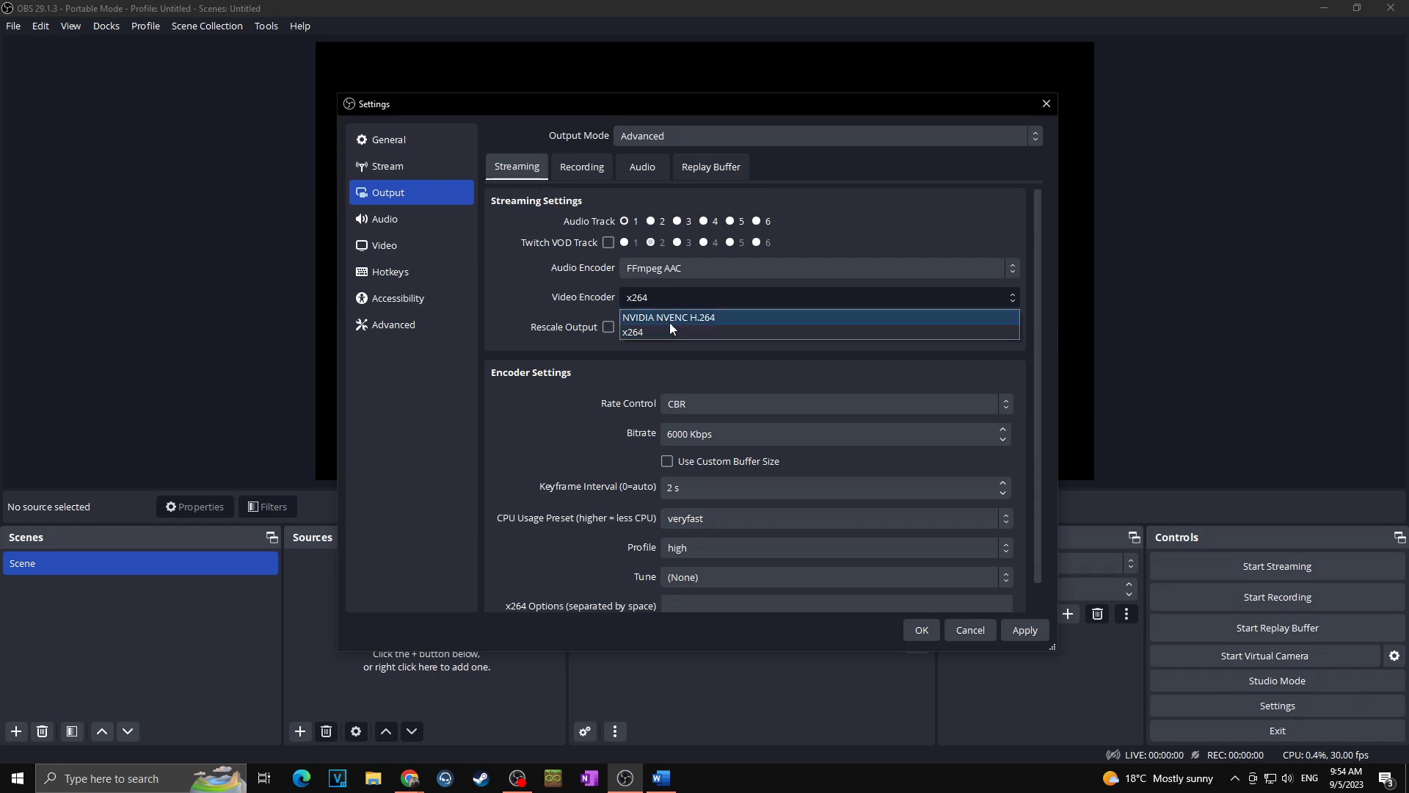
Switch the stream video encoder to x264 and view its CBR, 2500 Kbps, veryfast settings.
left_click(671, 332)
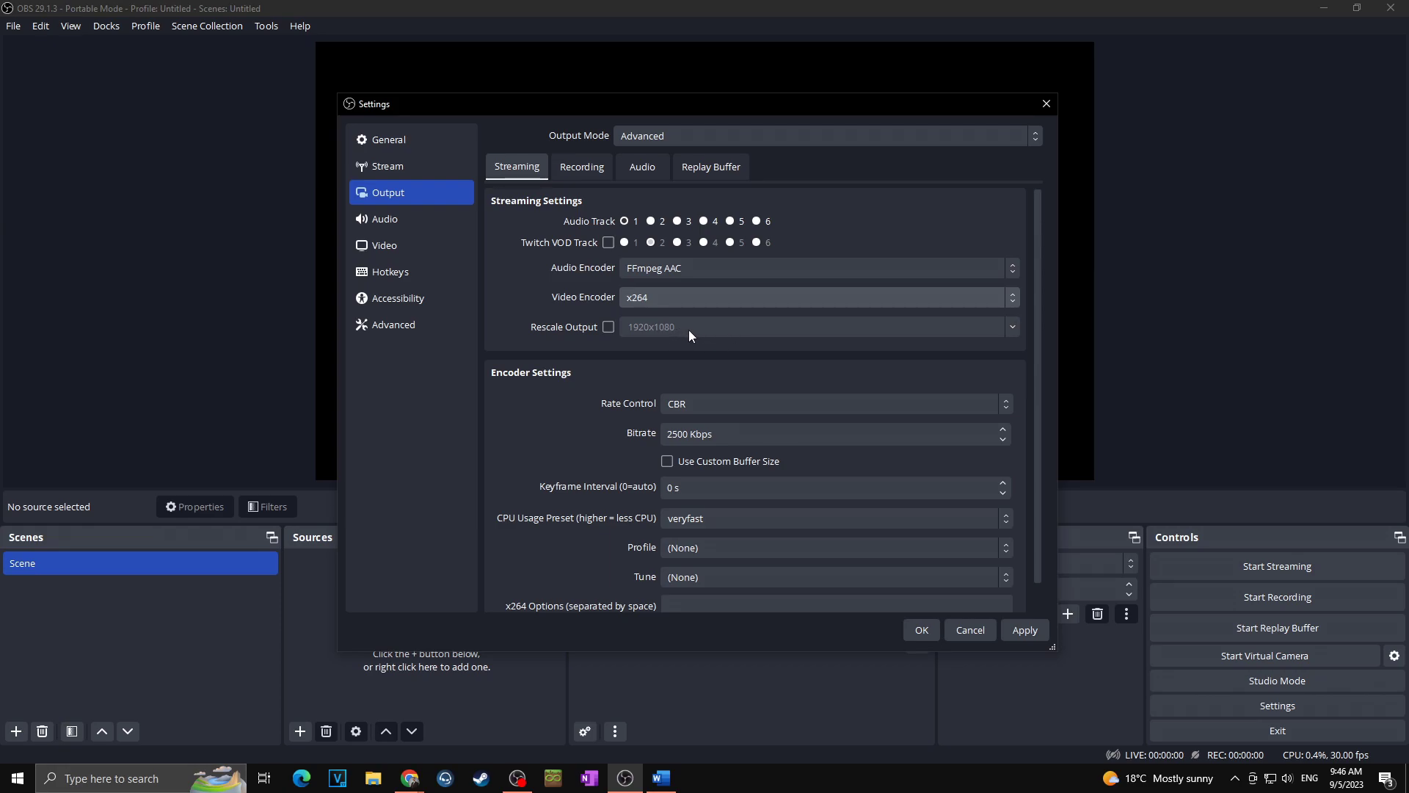
scroll(663, 340, "down", 1)
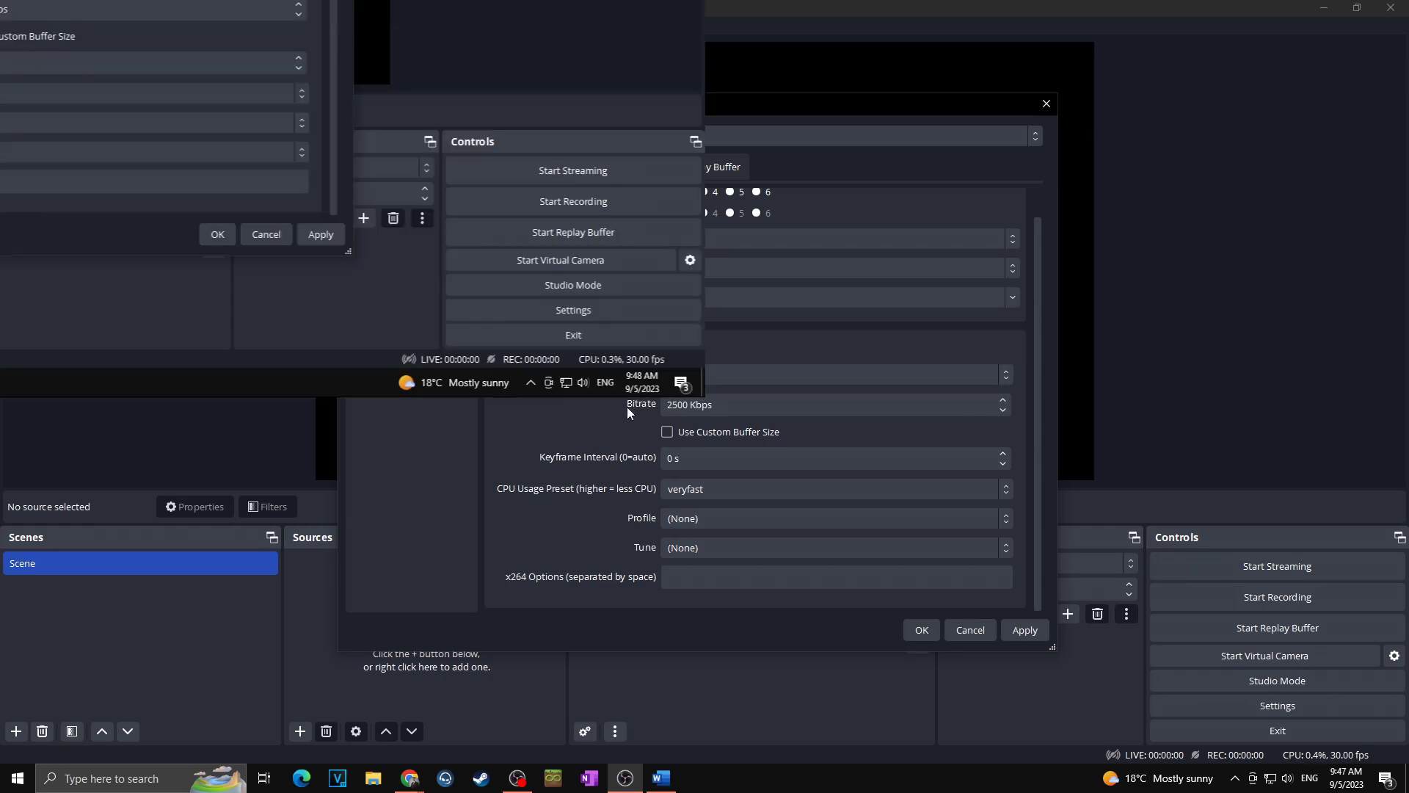
Change the x264 bitrate from 2500 to 6000 Kbps and the keyframe interval to 2 s.
left_click(680, 405)
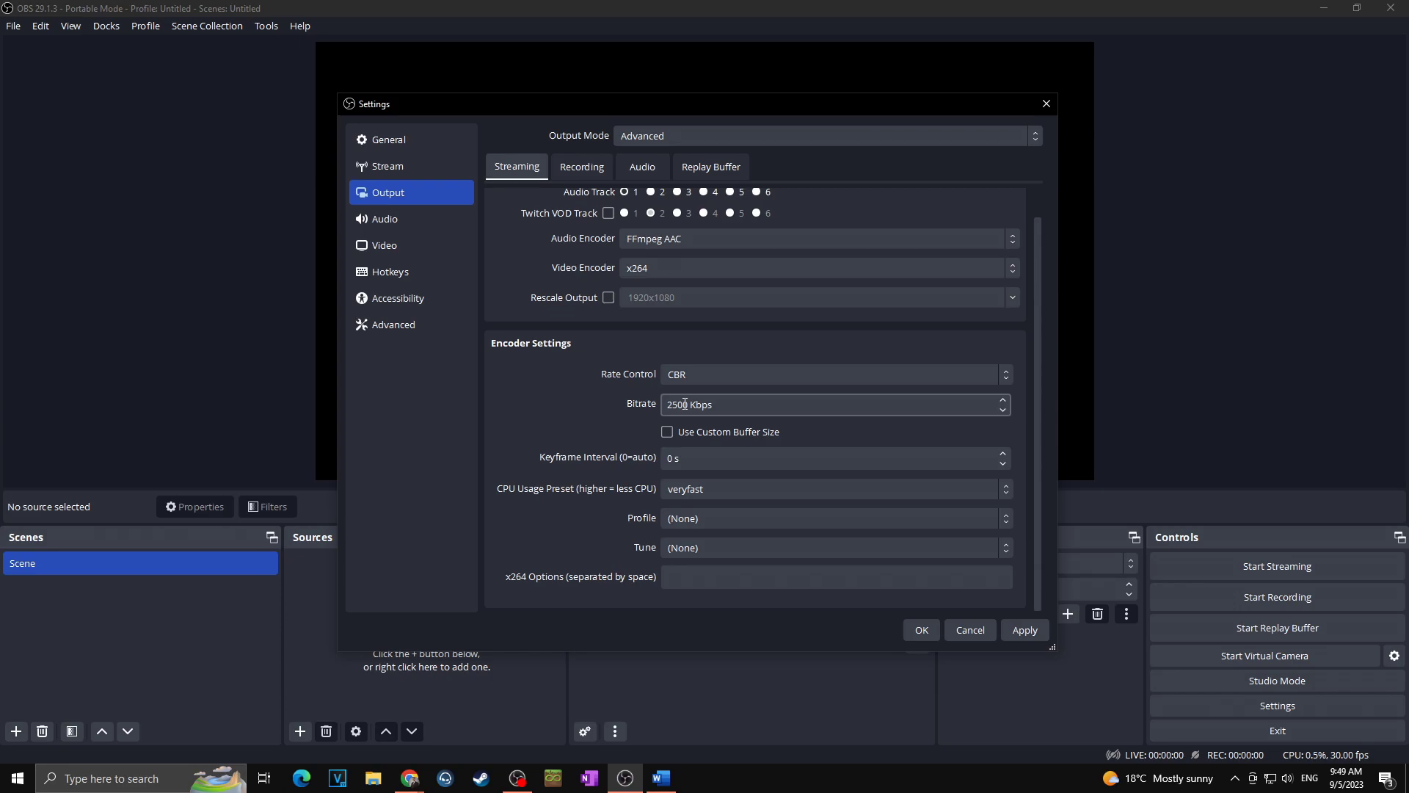
left_click_drag(688, 404, 654, 403)
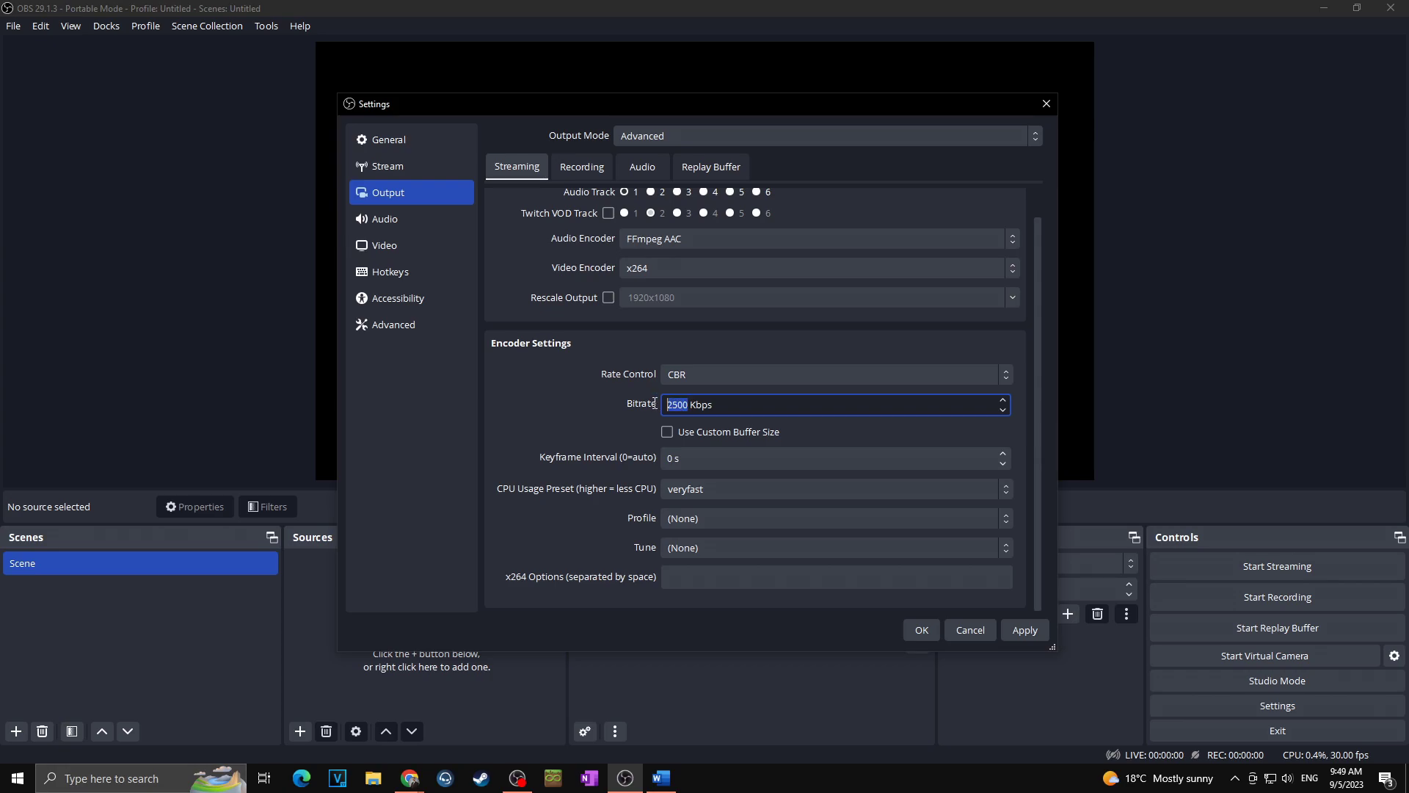
type("6000")
left_click_drag(688, 404, 656, 408)
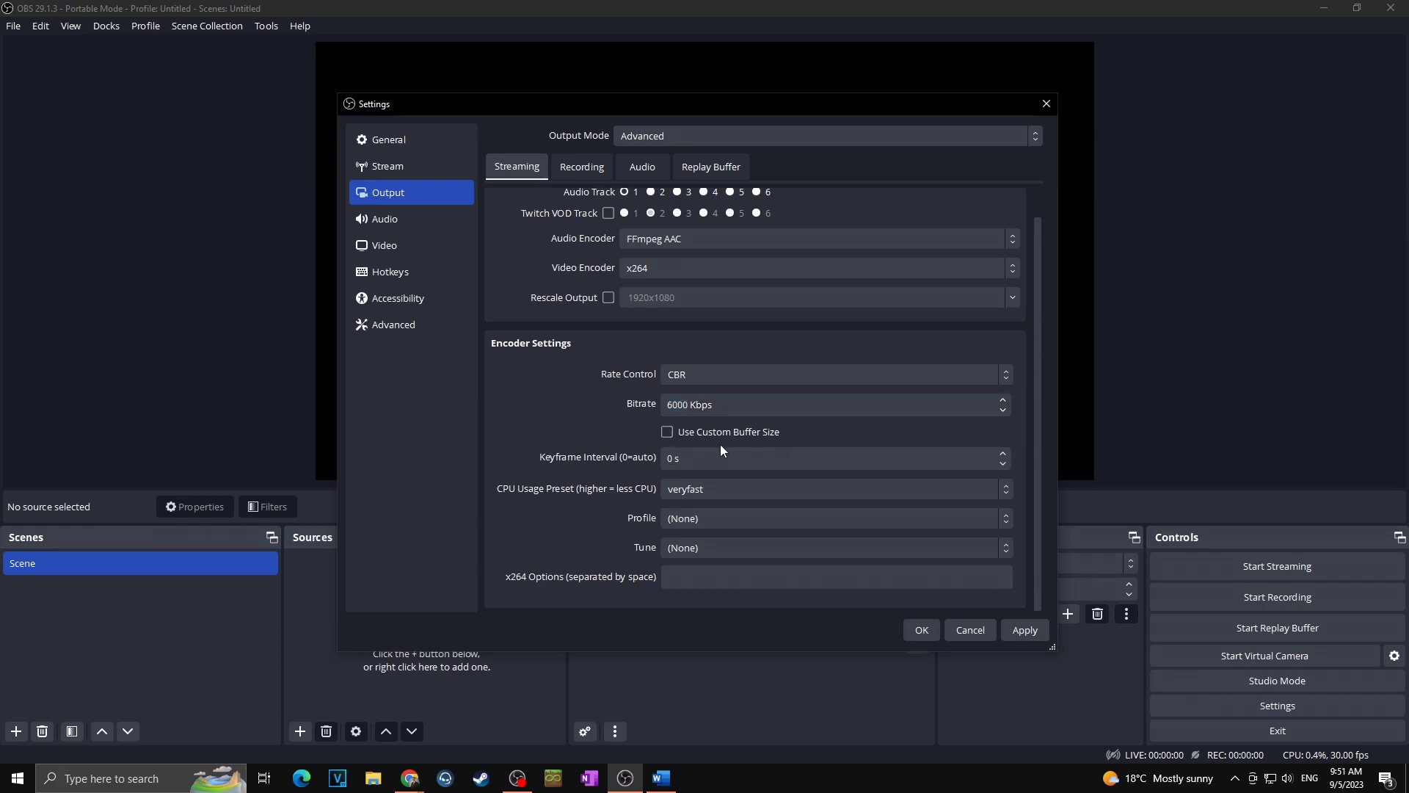
left_click_drag(687, 458, 660, 459)
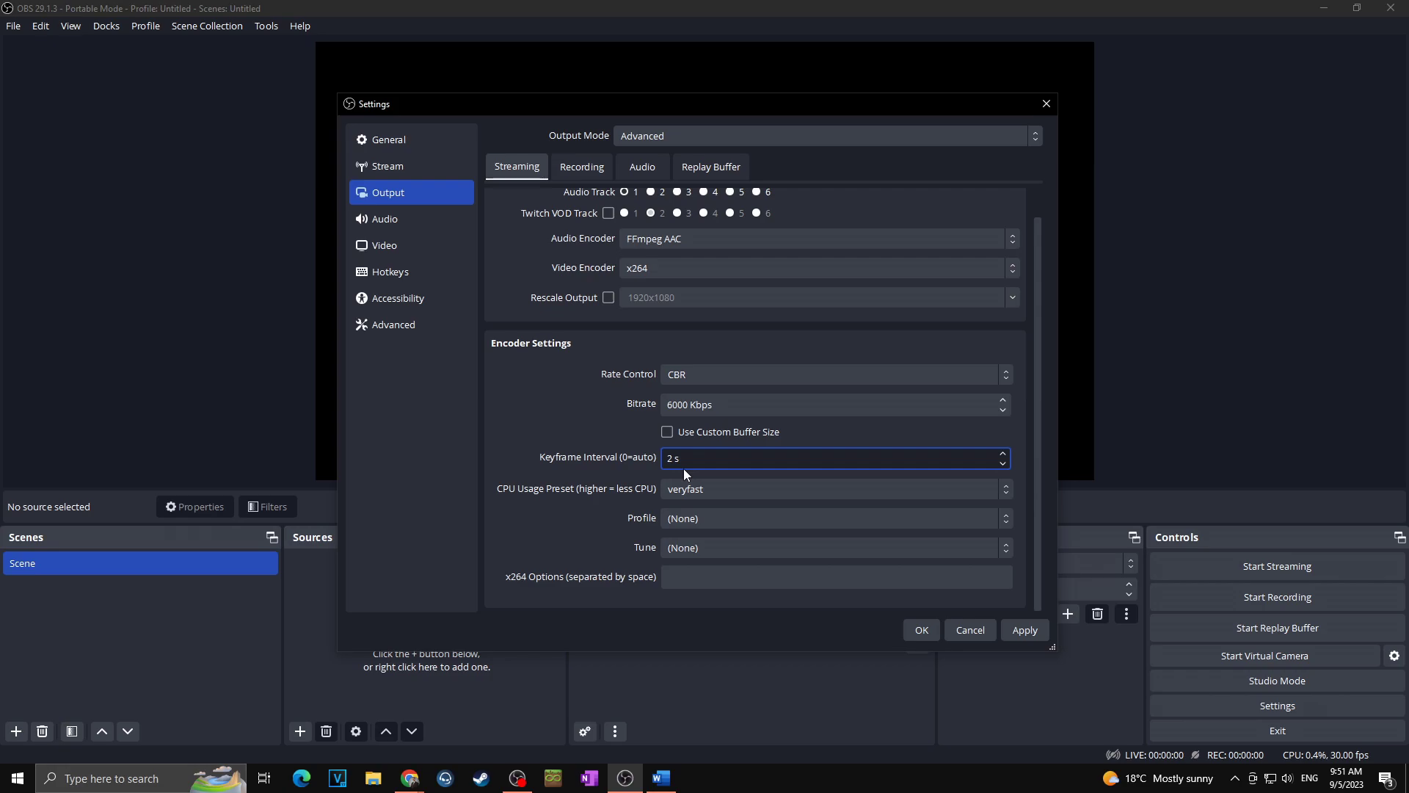
left_click(544, 490)
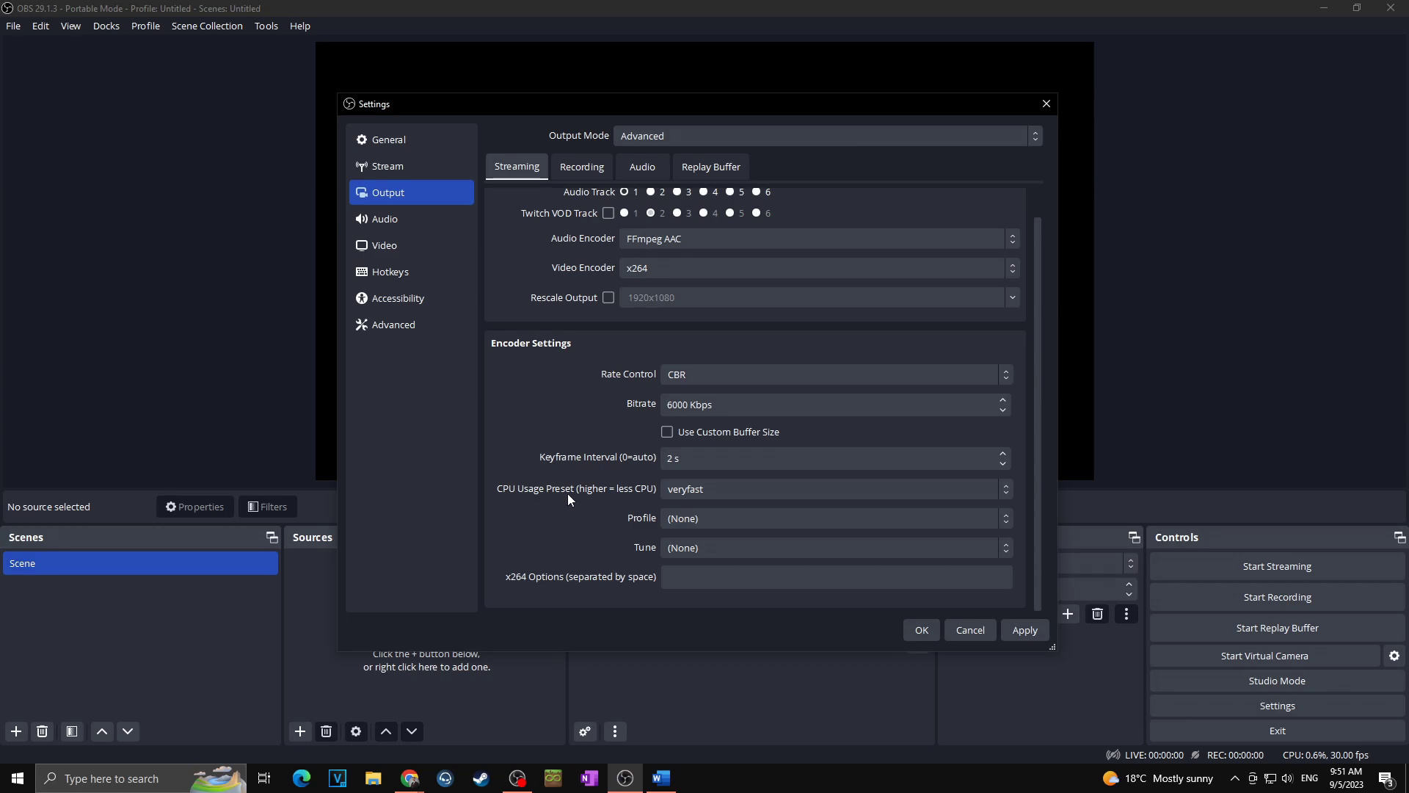
Keep the veryfast CPU preset, set the x264 profile to high, and leave tune at (None).
left_click(705, 488)
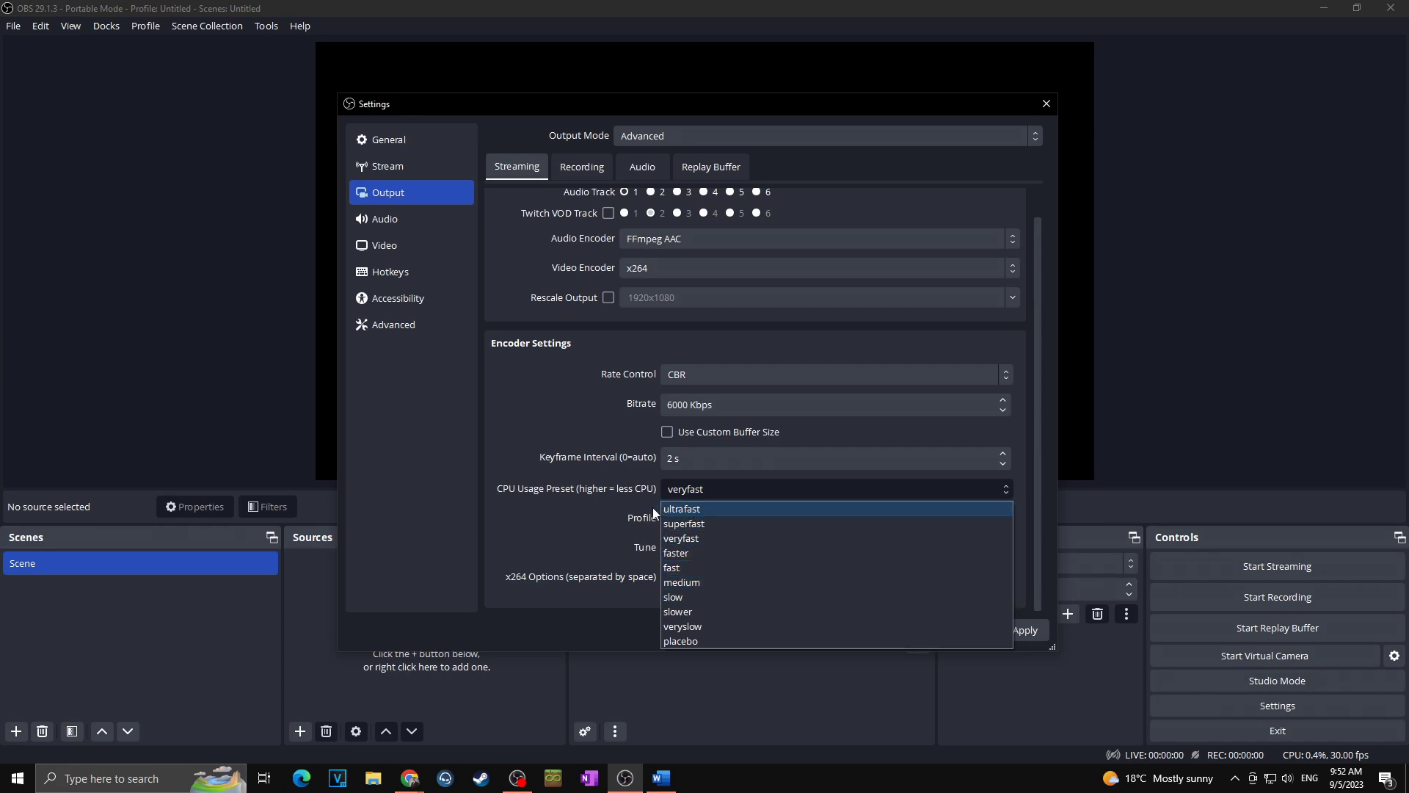
left_click(610, 513)
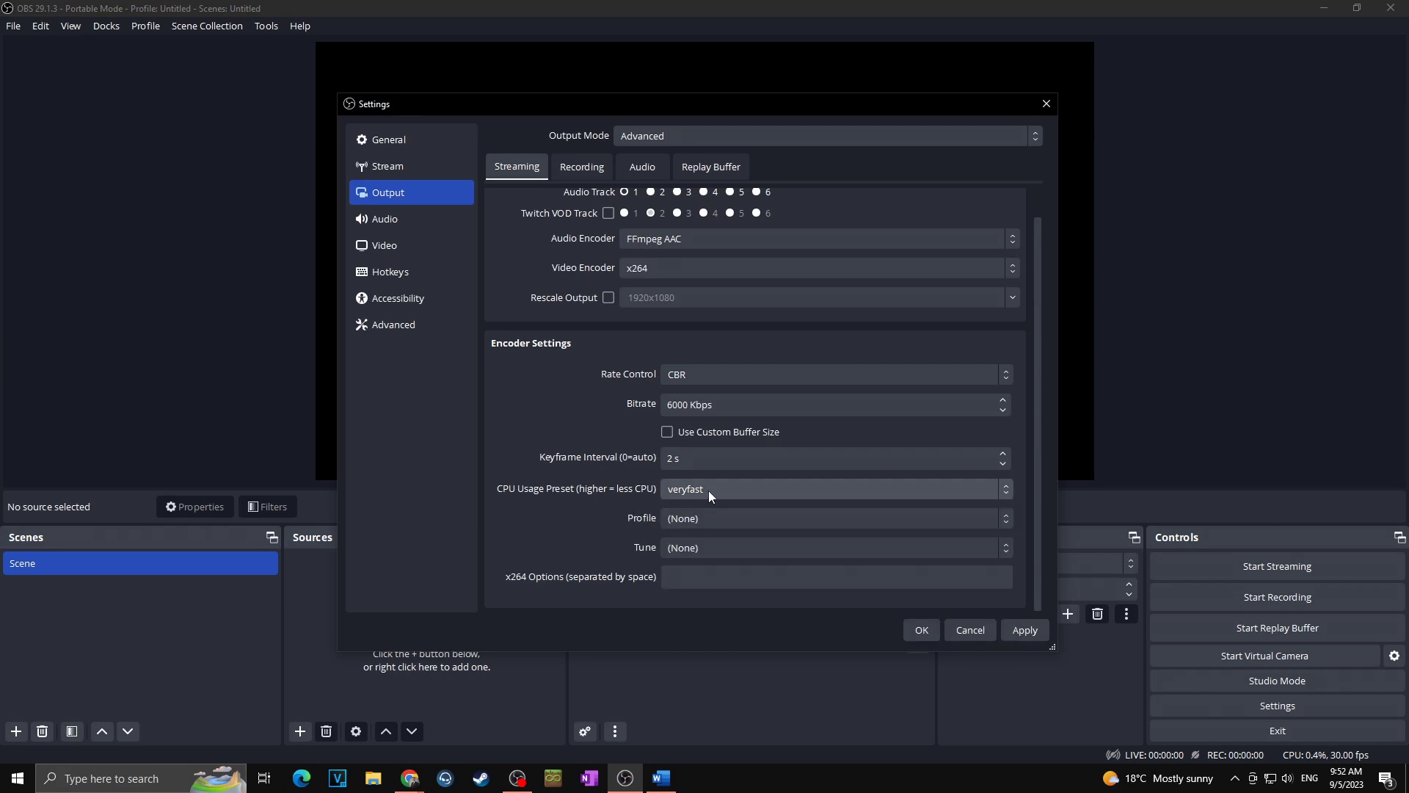
left_click(695, 515)
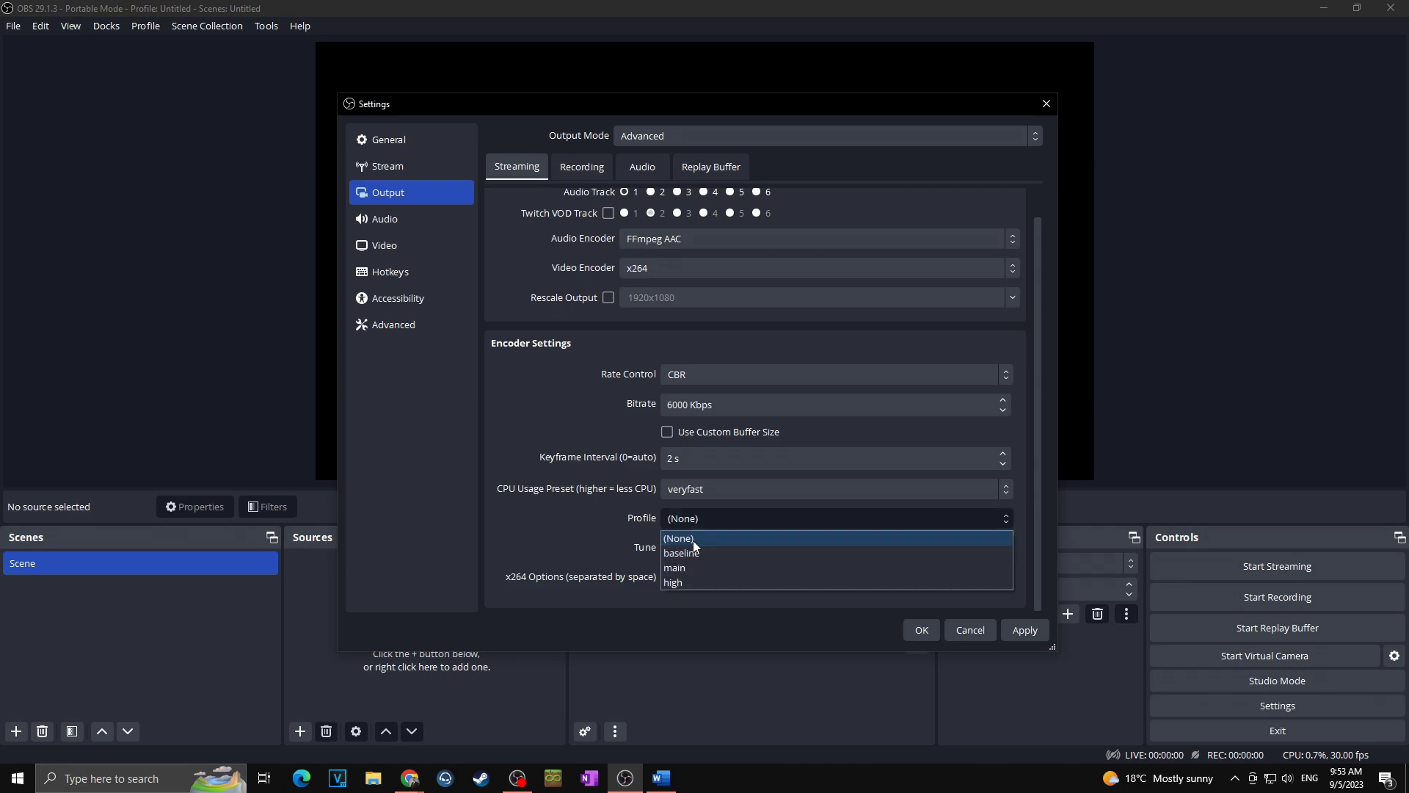
left_click(684, 582)
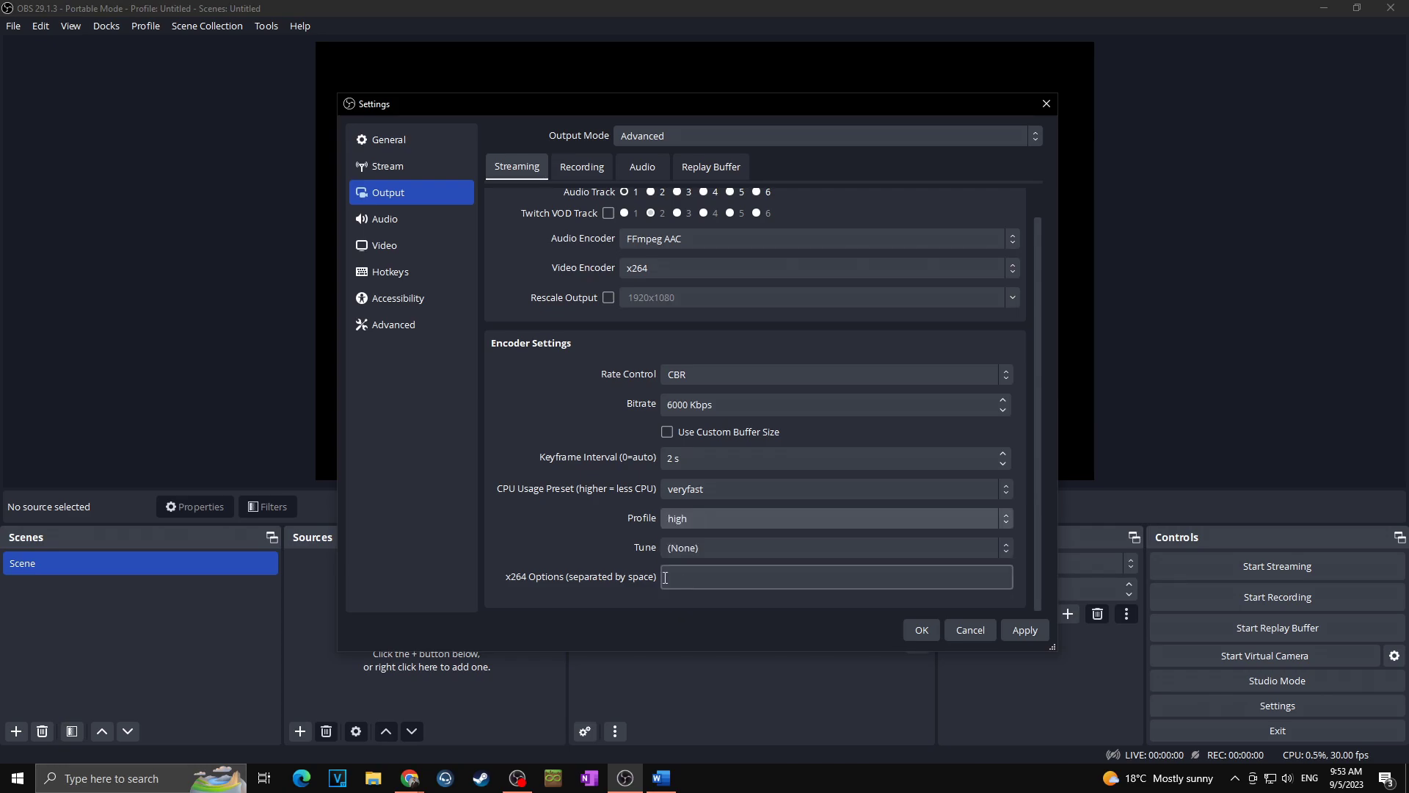
left_click(694, 548)
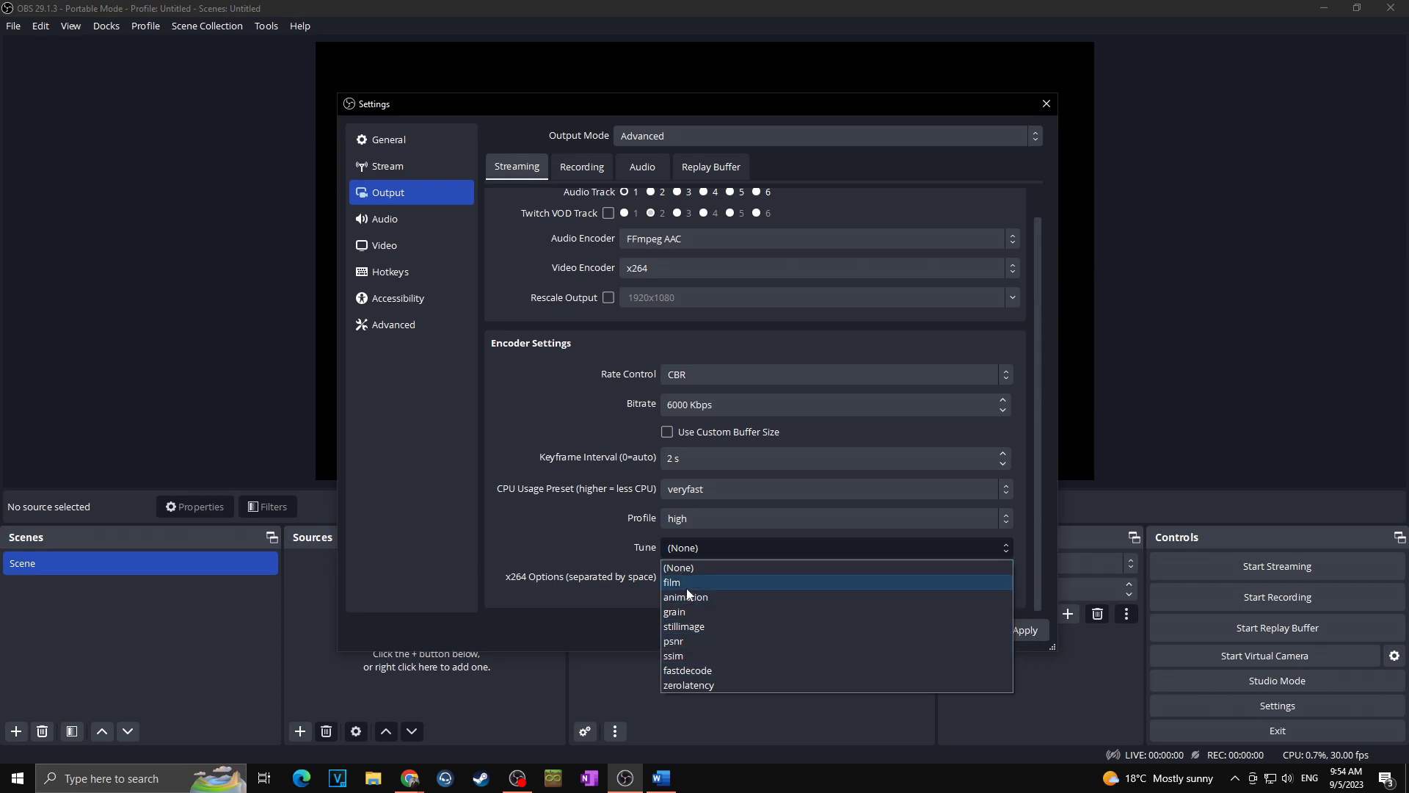
left_click(627, 547)
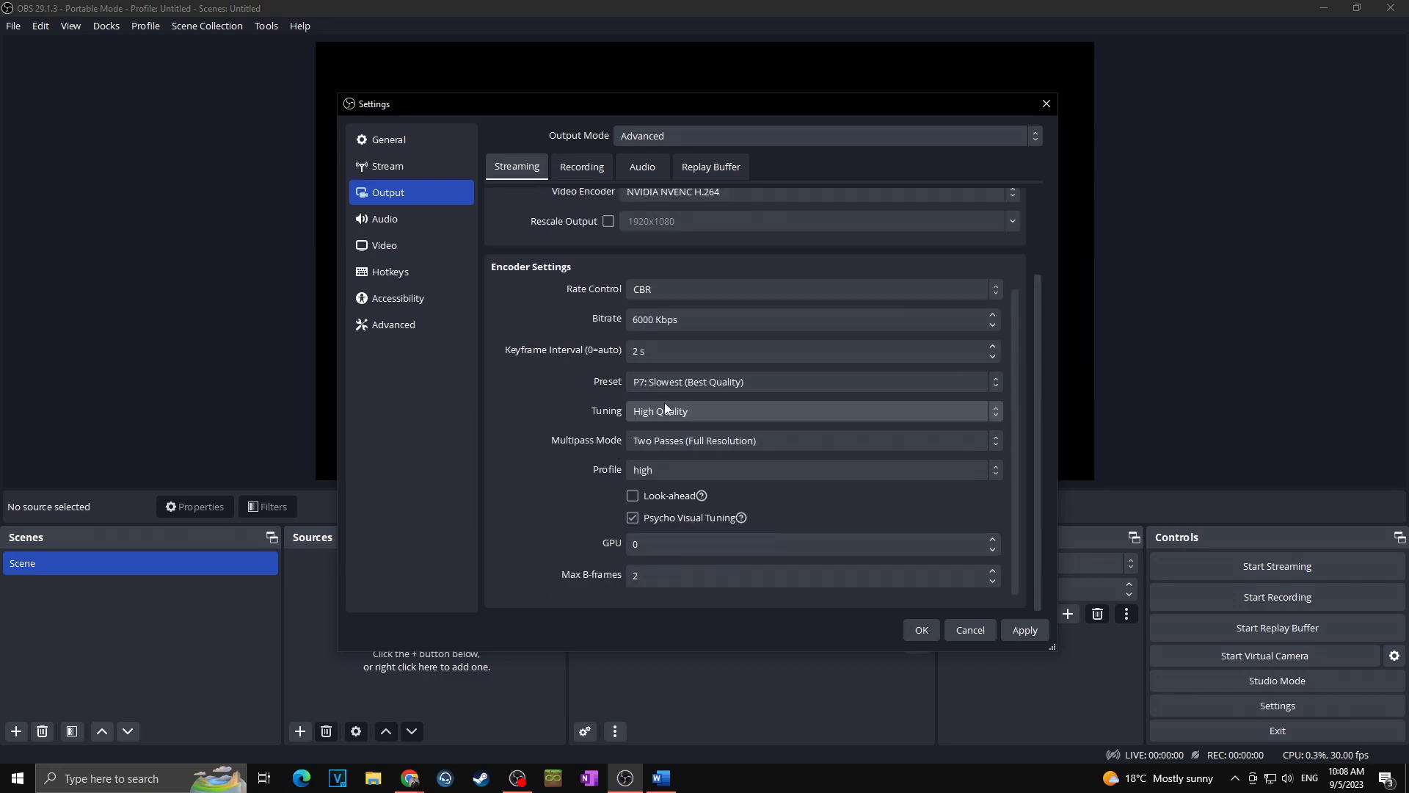
Change the Track 1 audio bitrate from 160 to 320 and apply it.
left_click(635, 168)
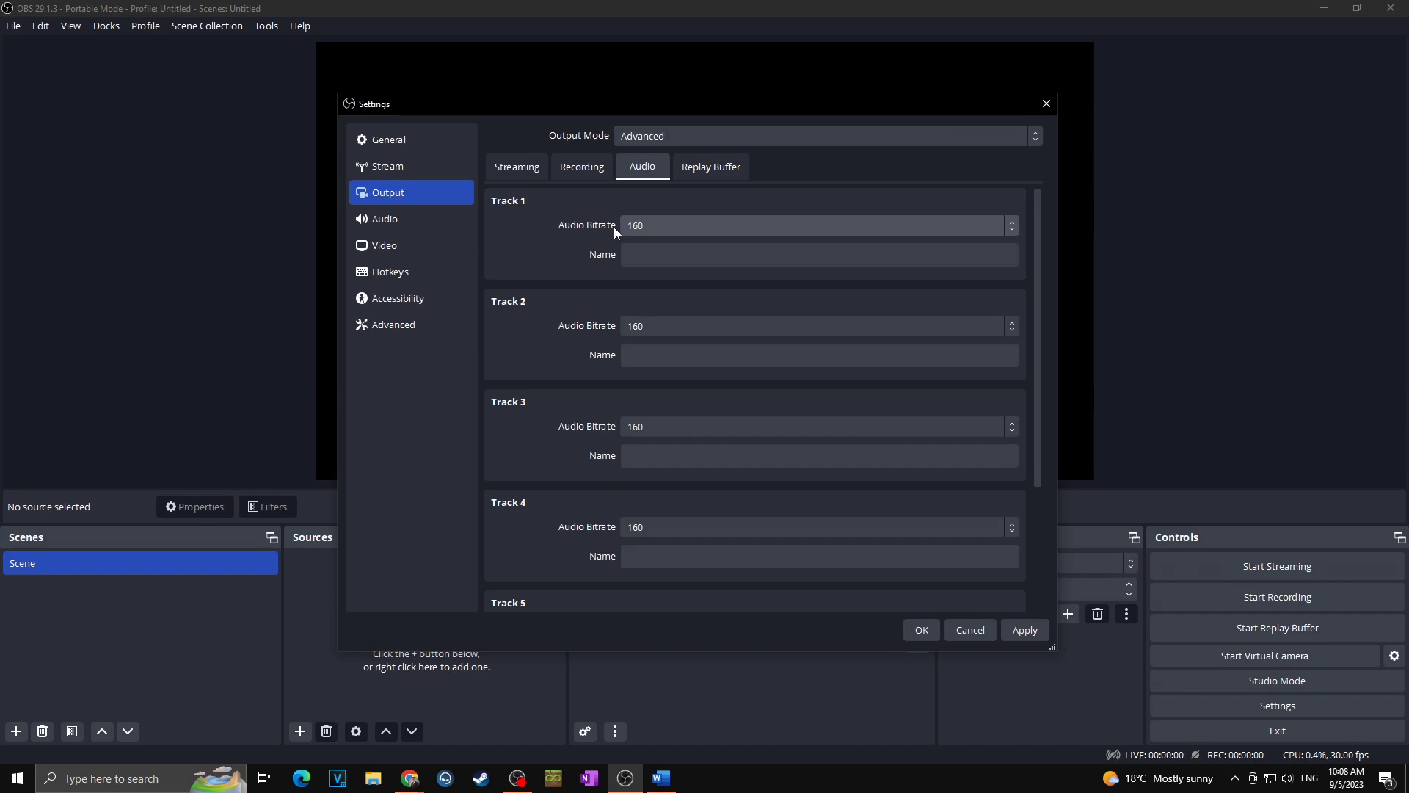
left_click(517, 166)
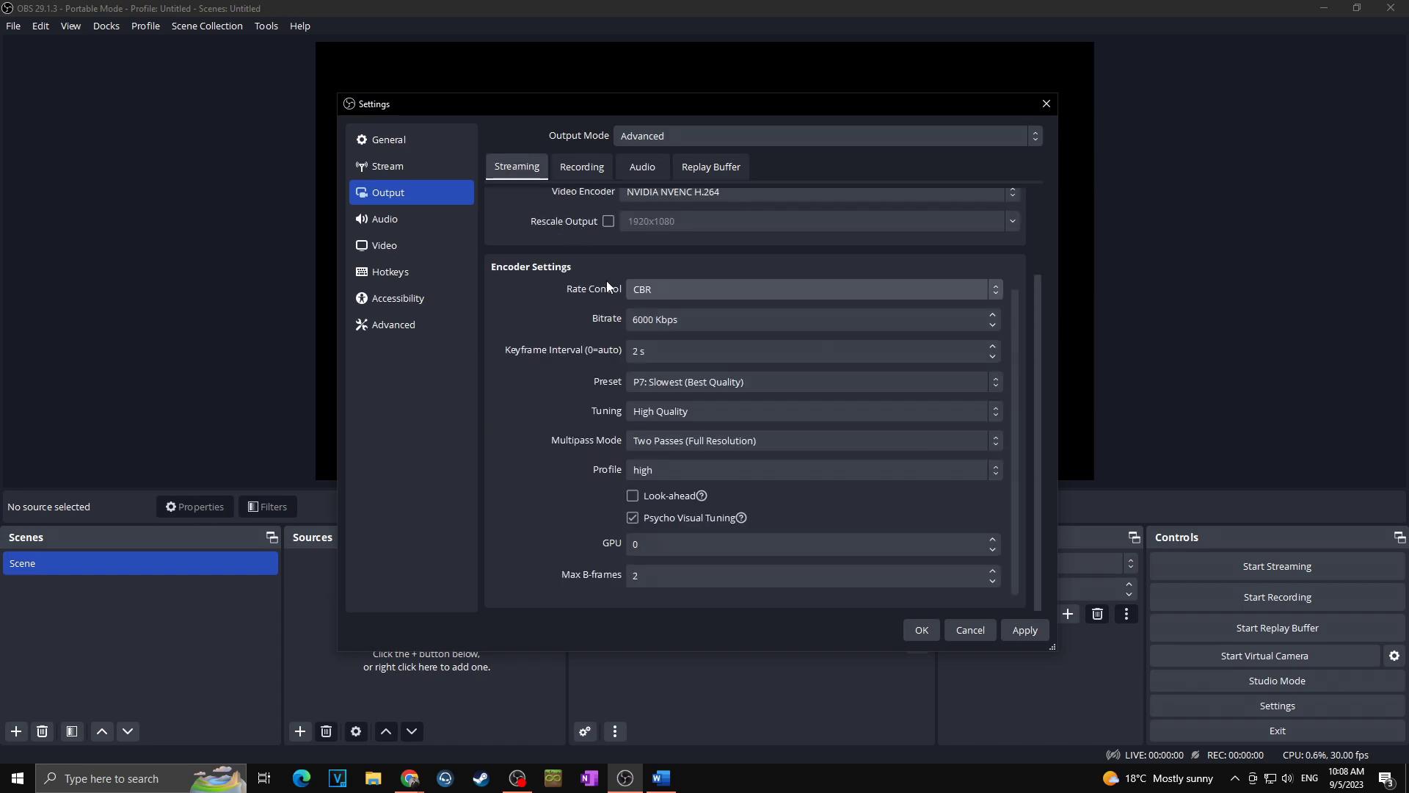
scroll(606, 281, "up", 3)
left_click(642, 167)
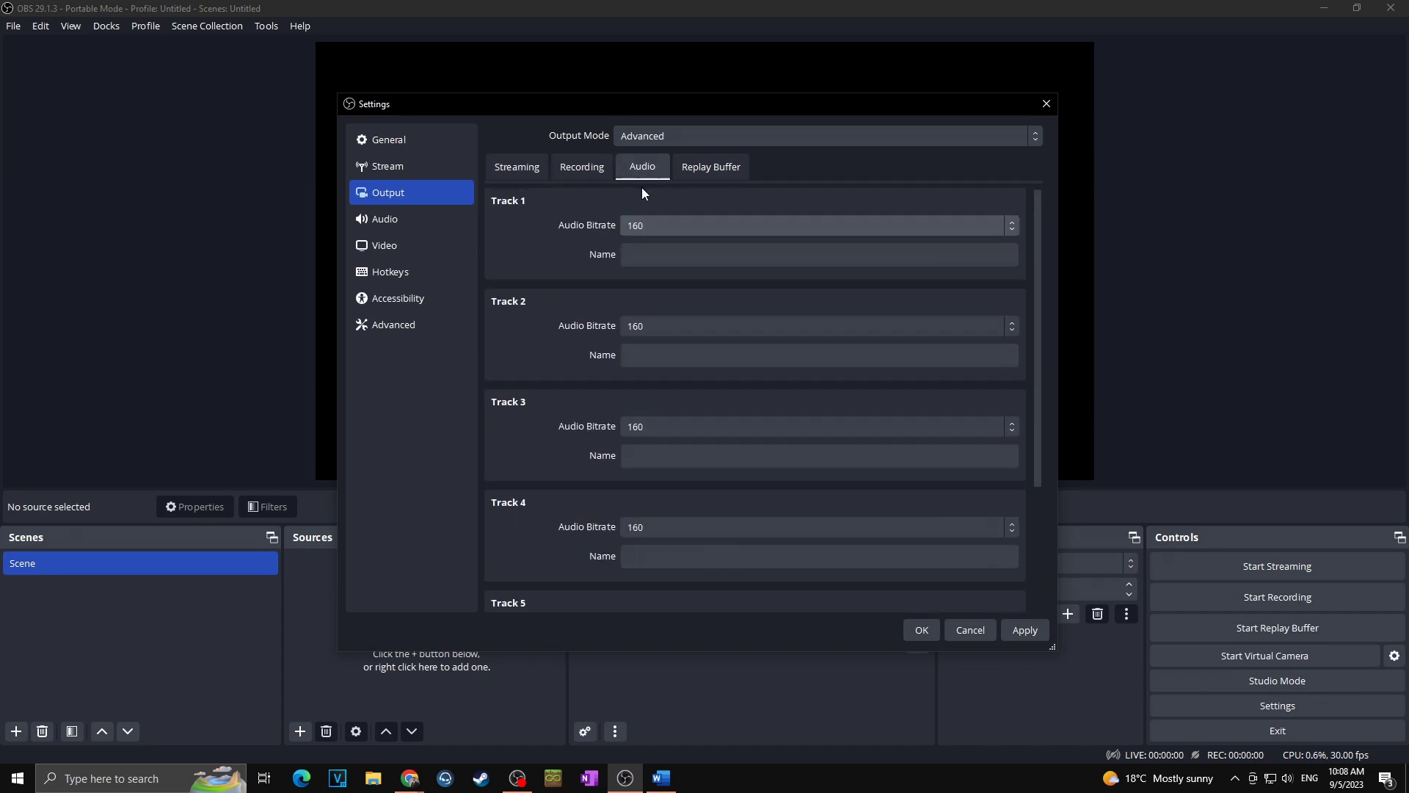
left_click(719, 223)
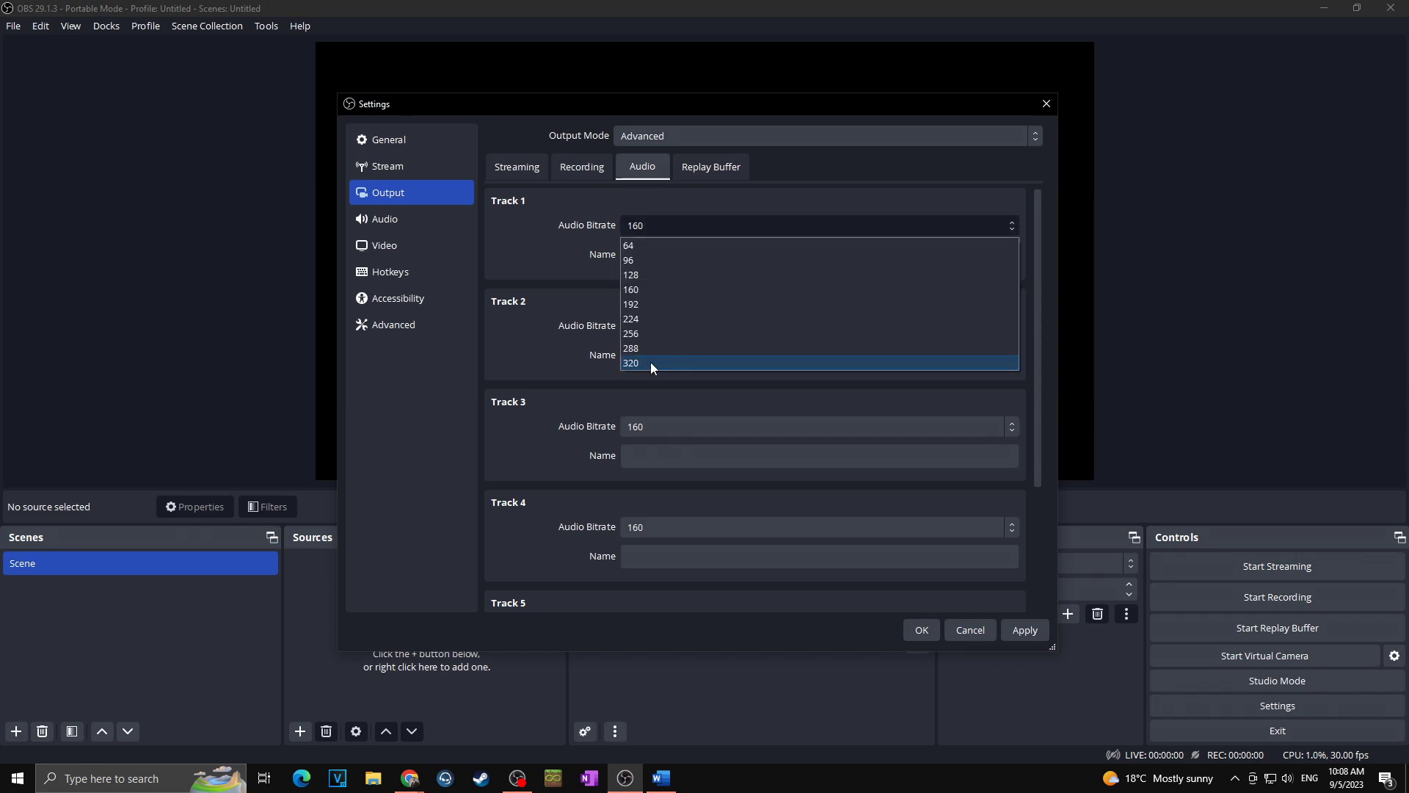
left_click(650, 363)
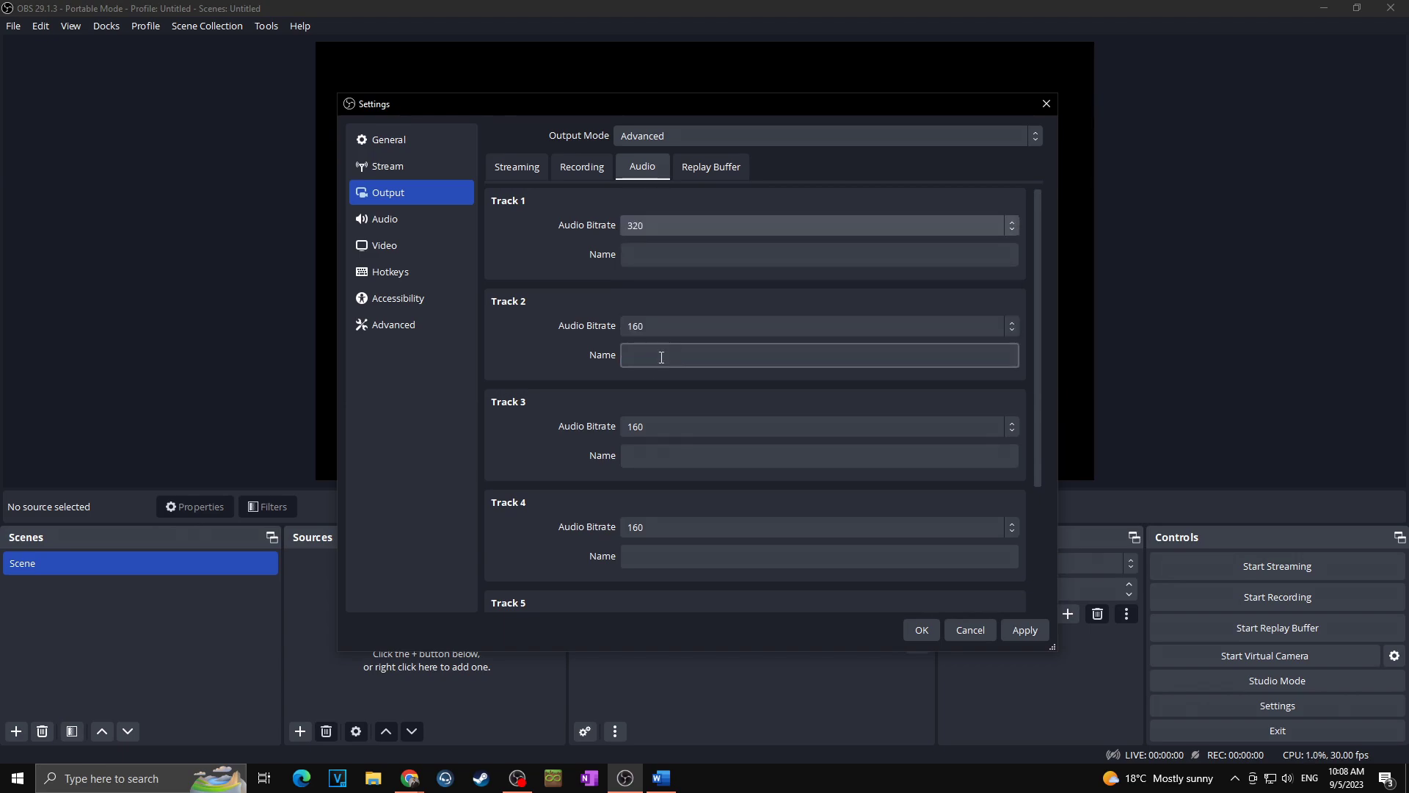
left_click(1024, 629)
left_click(383, 222)
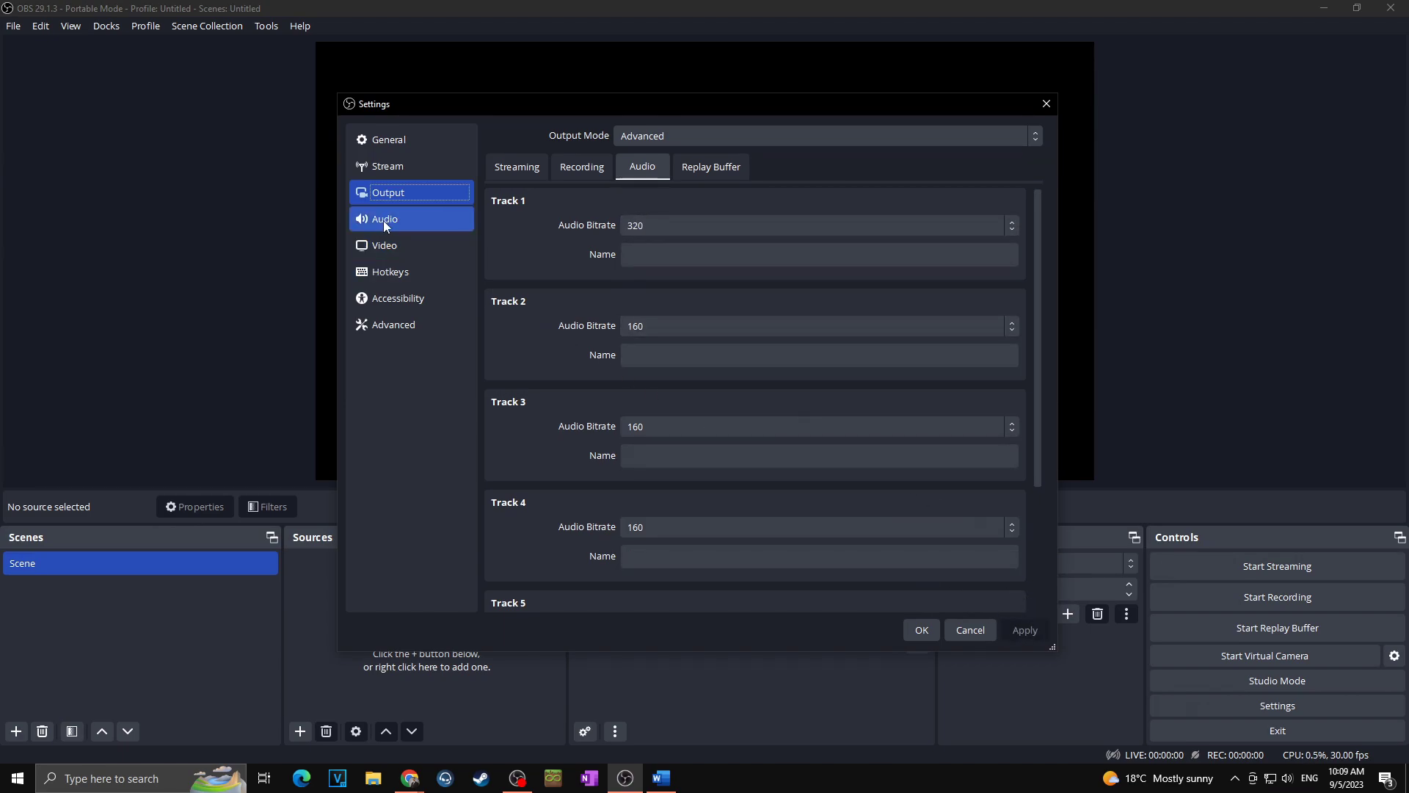
Keep the 48 kHz sample rate and Default mic/auxiliary device, reviewing the rest of the Audio page.
left_click(385, 218)
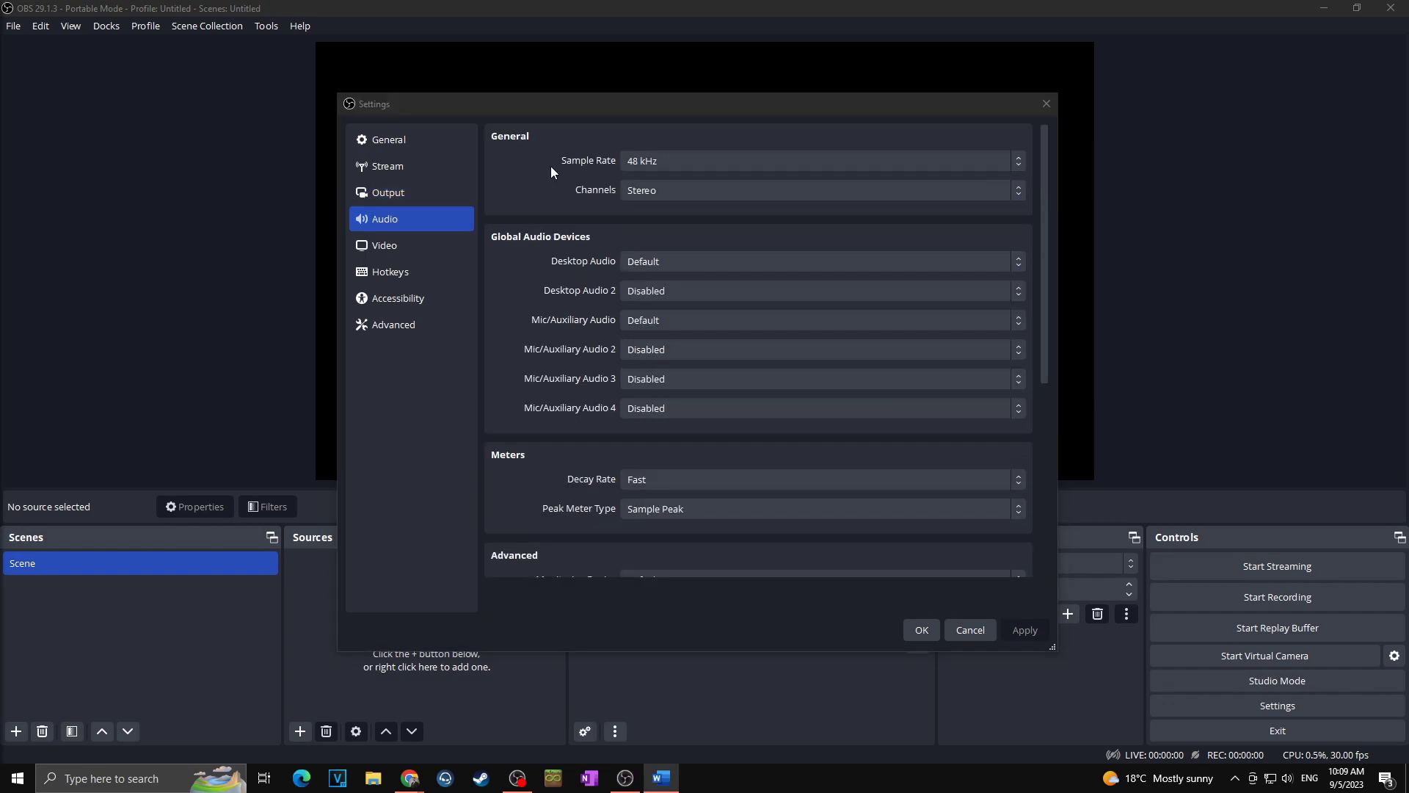
left_click(679, 161)
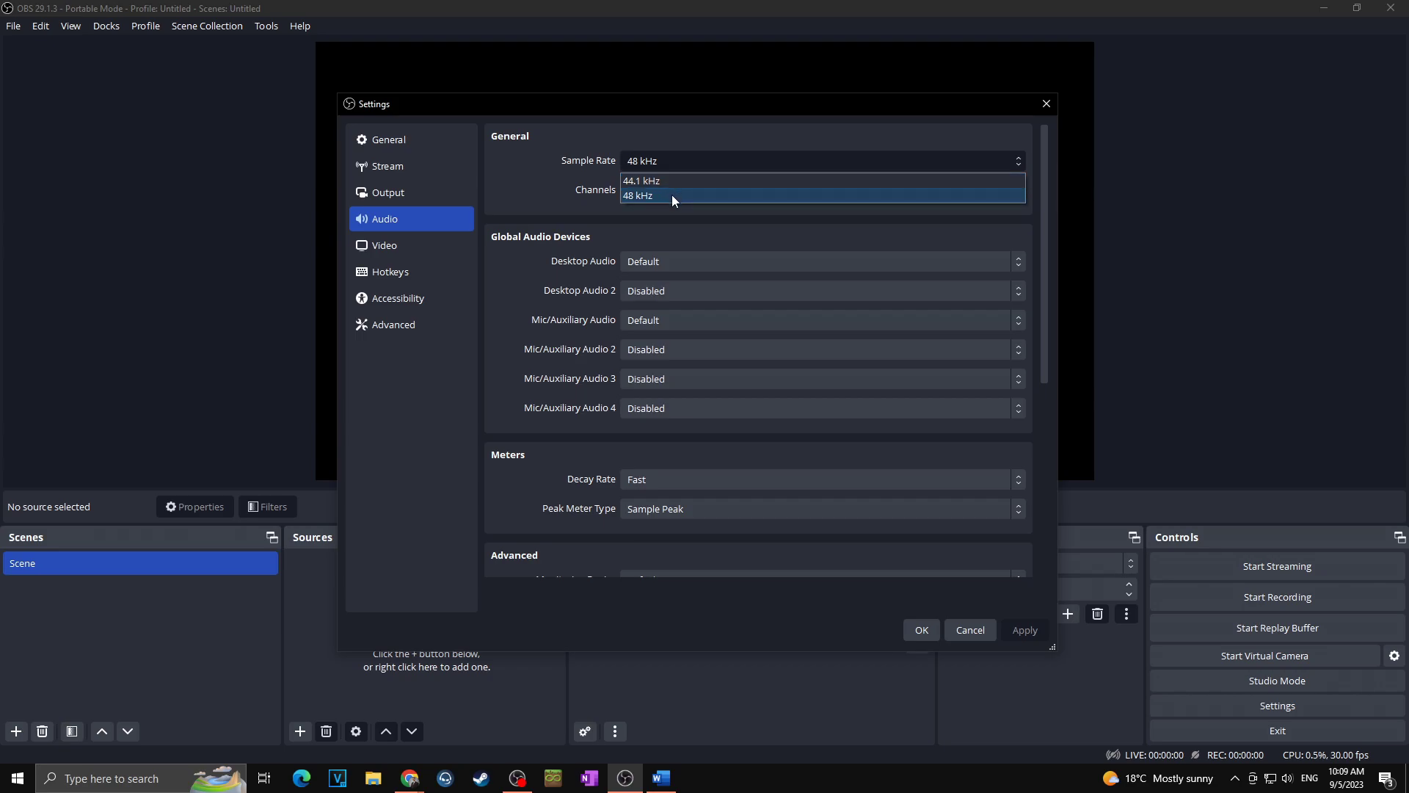
left_click(672, 195)
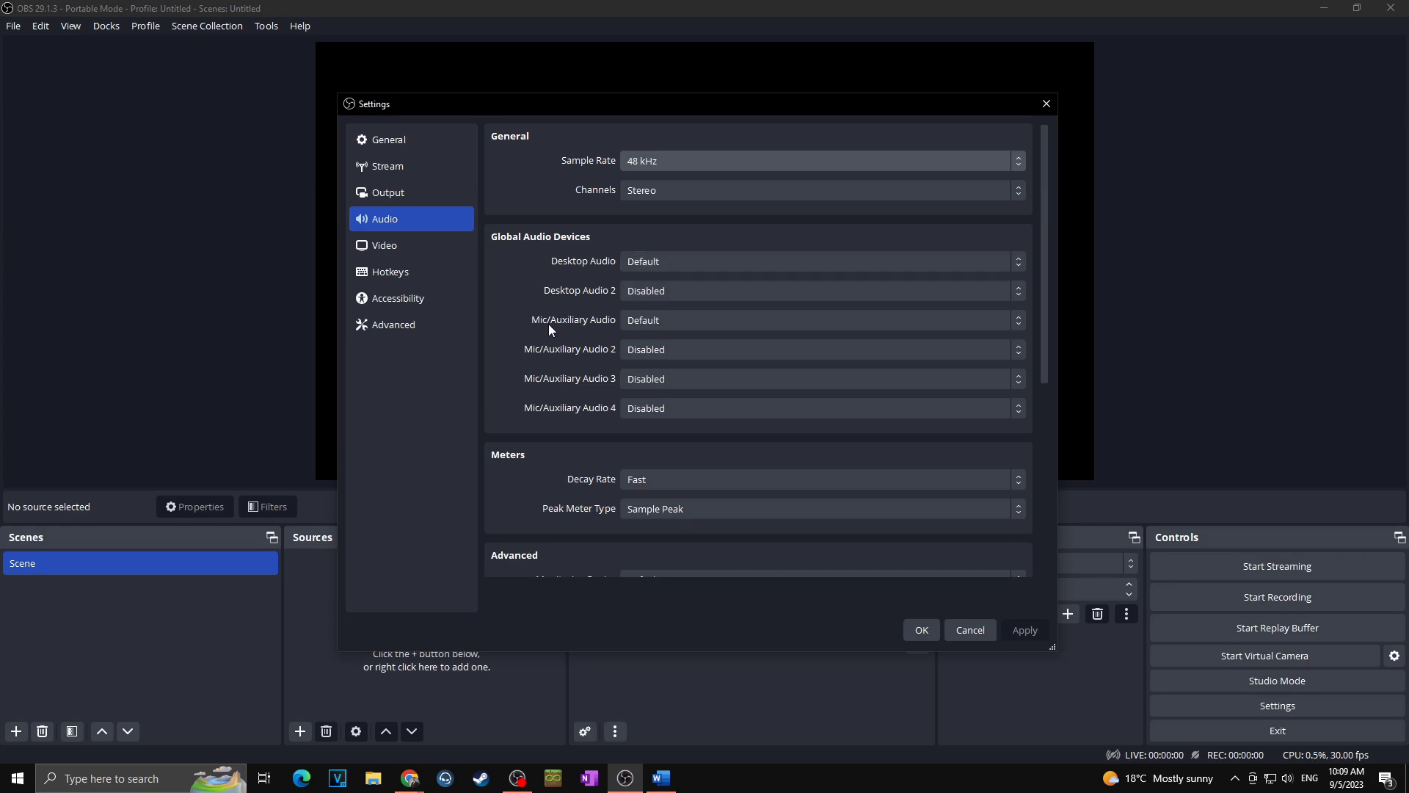
left_click(673, 321)
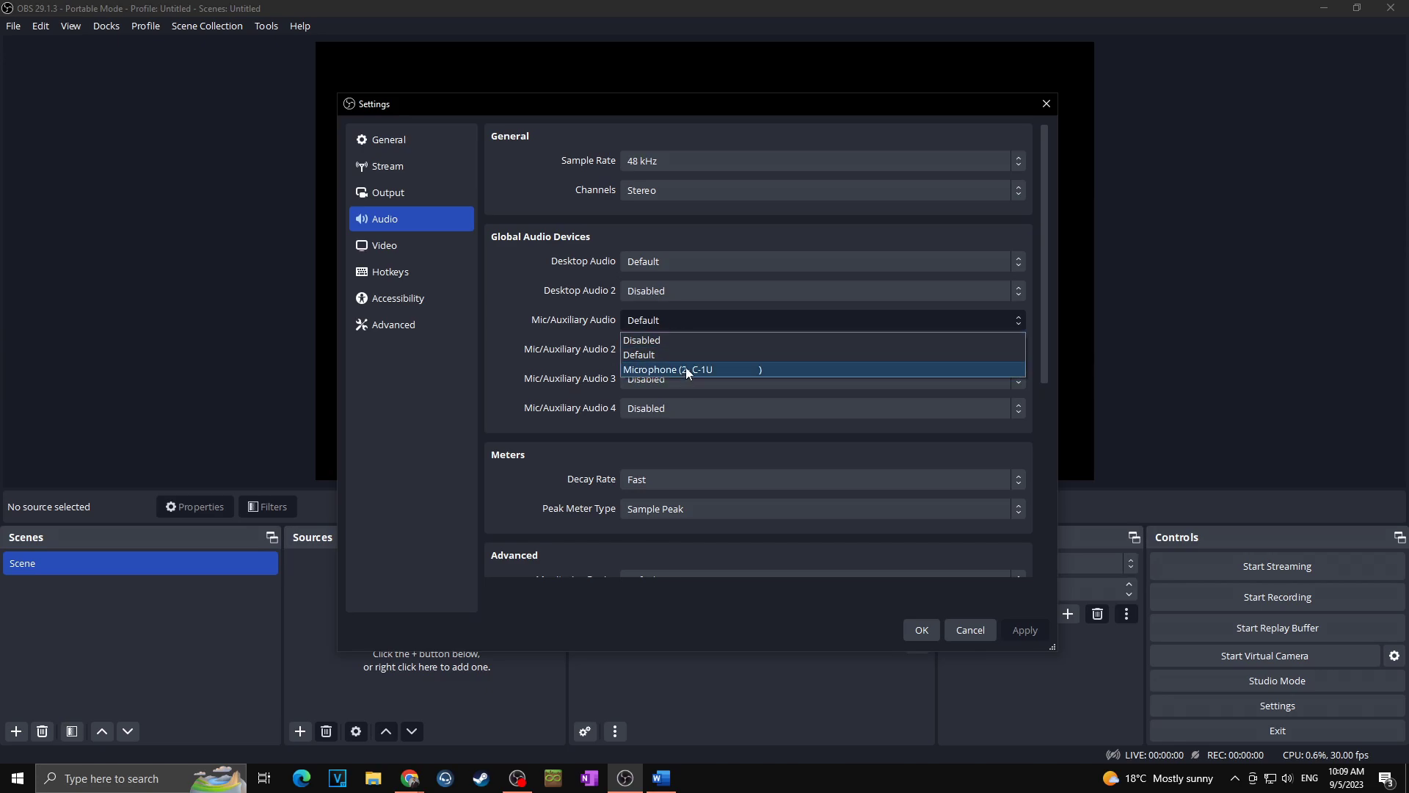
left_click(536, 304)
scroll(580, 354, "down", 4)
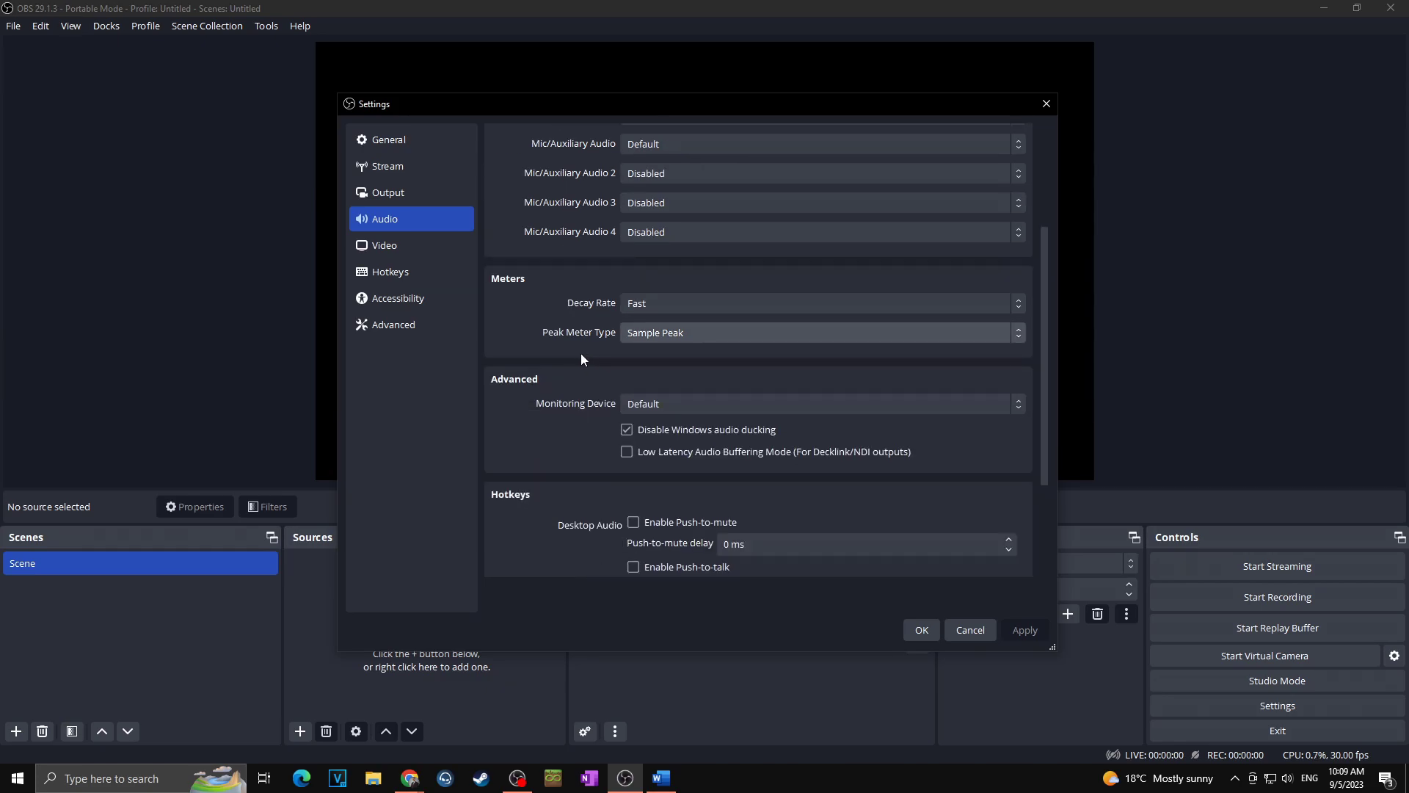
scroll(586, 403, "down", 1)
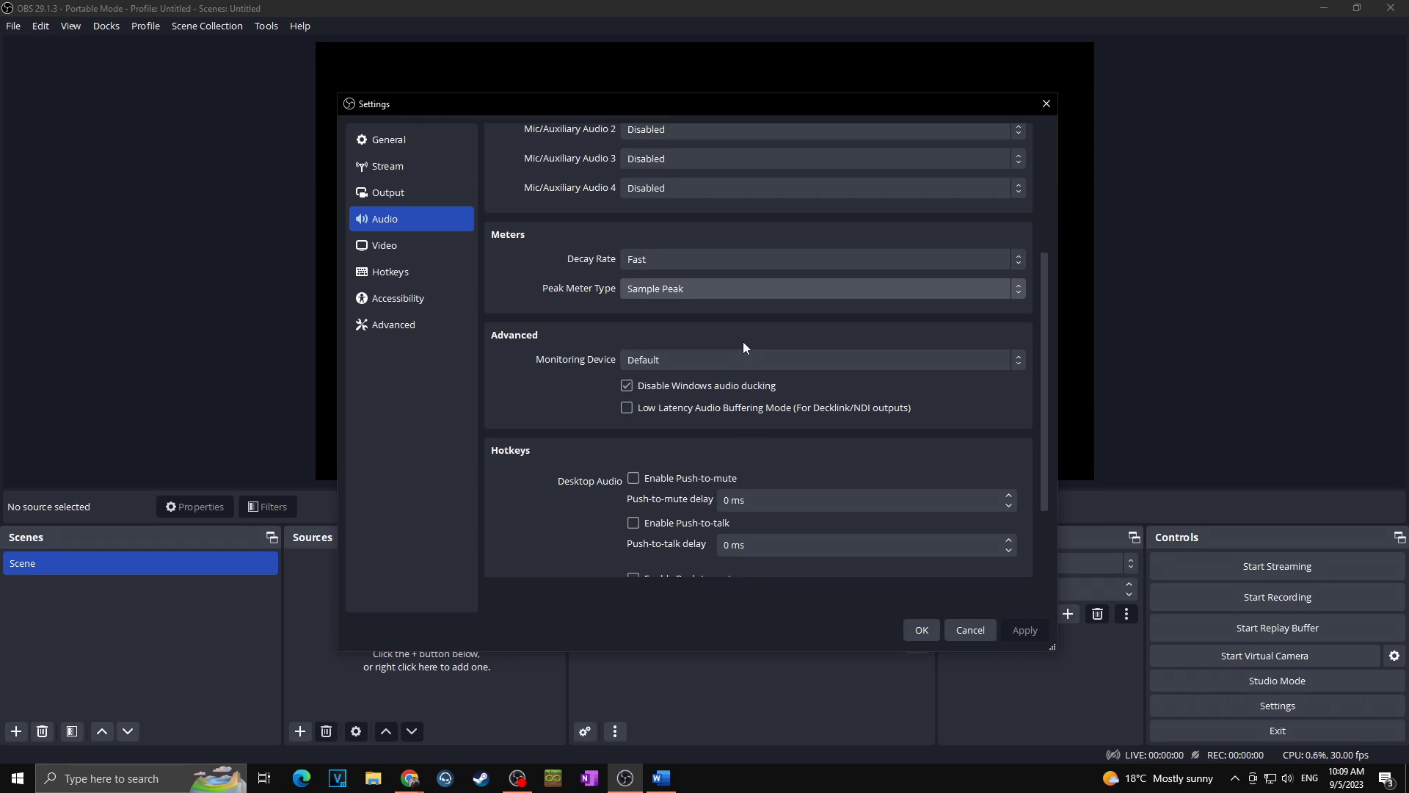
Set the output resolution to 1920x1080 and frame rate to 60 FPS, and apply.
left_click(379, 244)
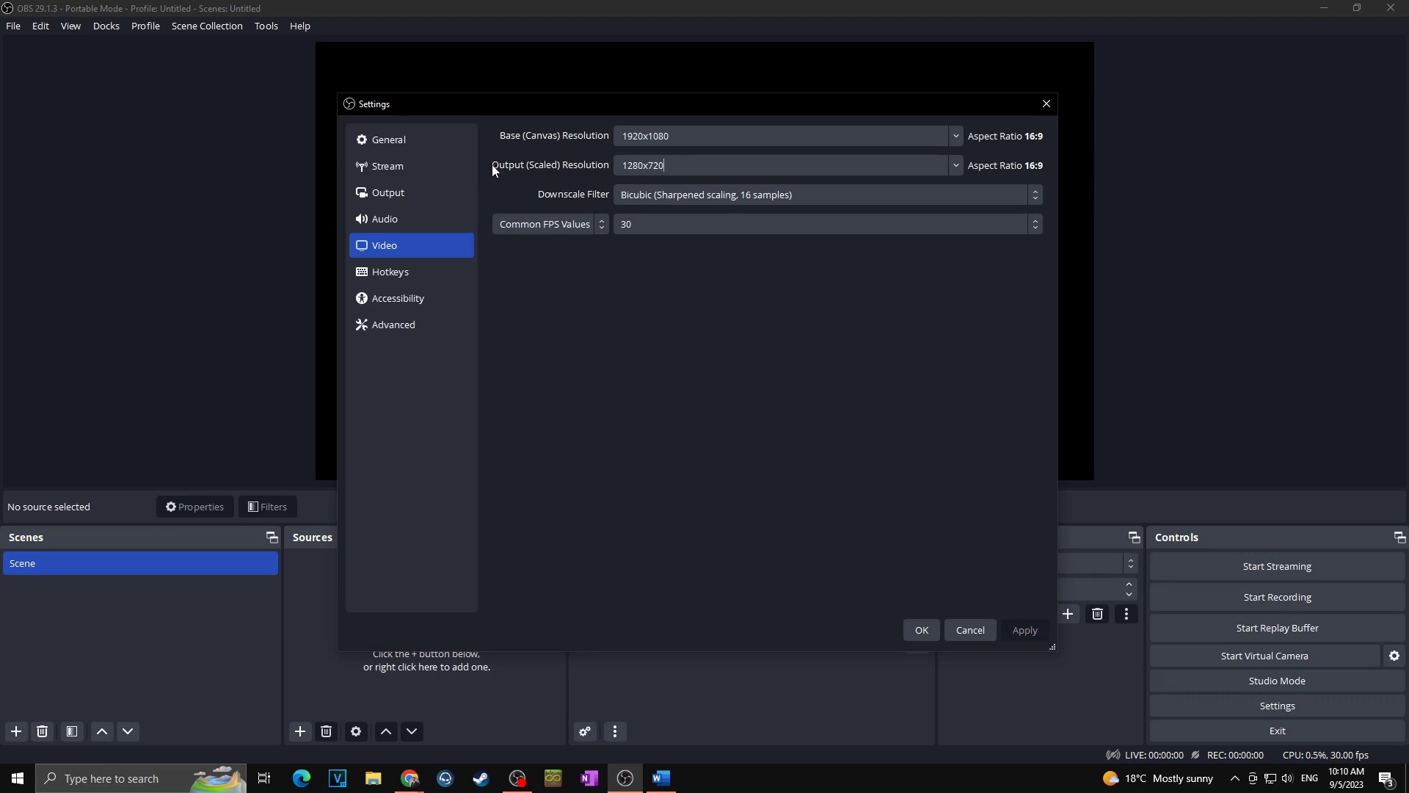
left_click(957, 167)
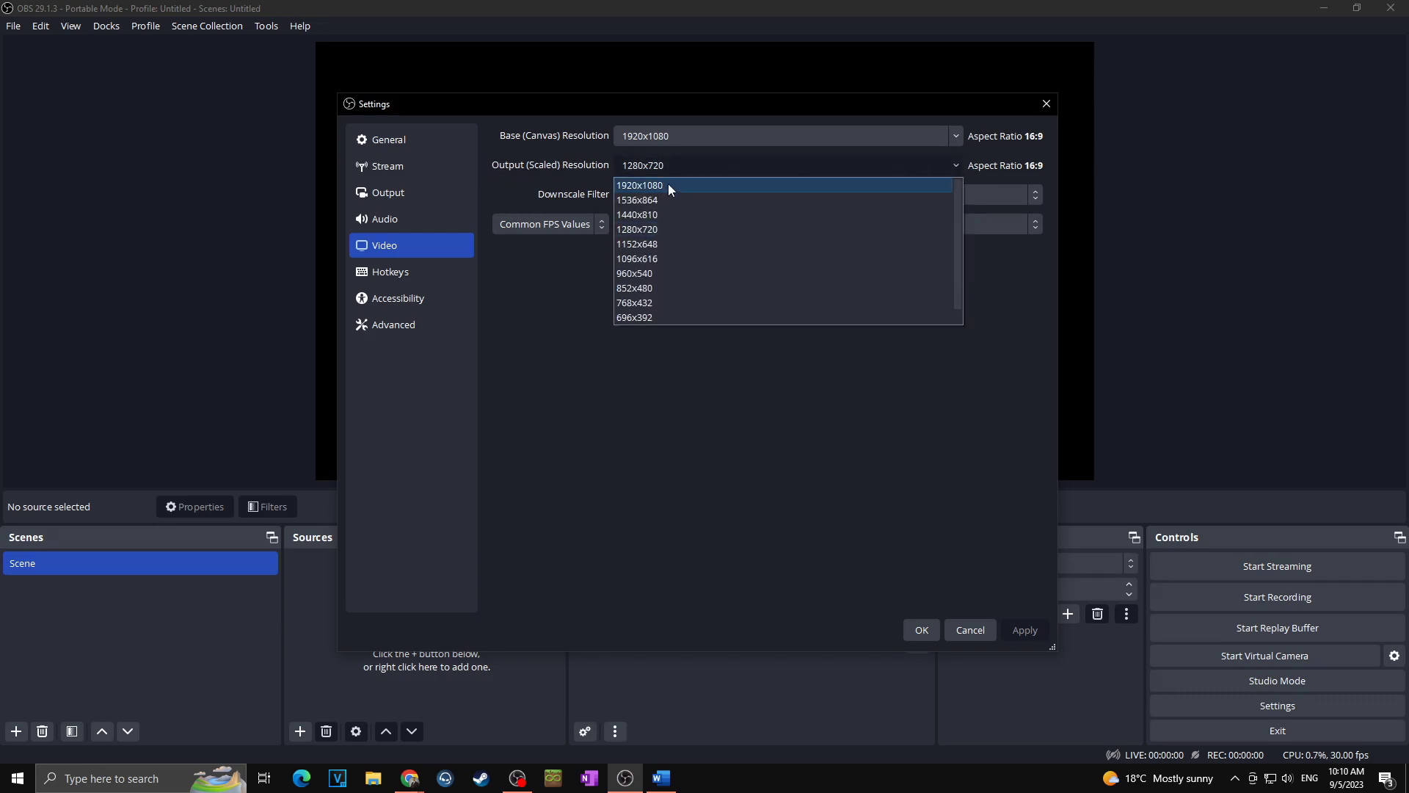
left_click(668, 186)
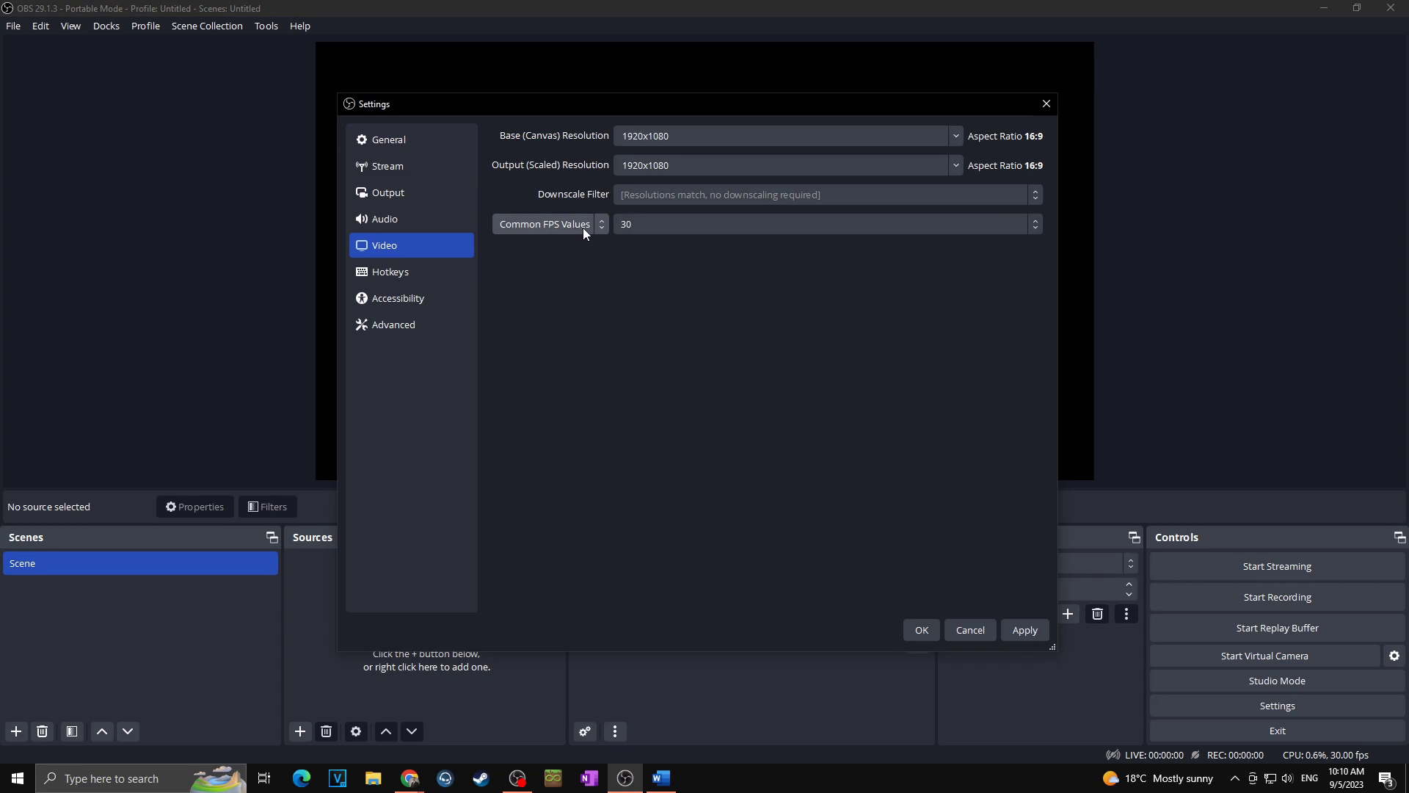
left_click(995, 231)
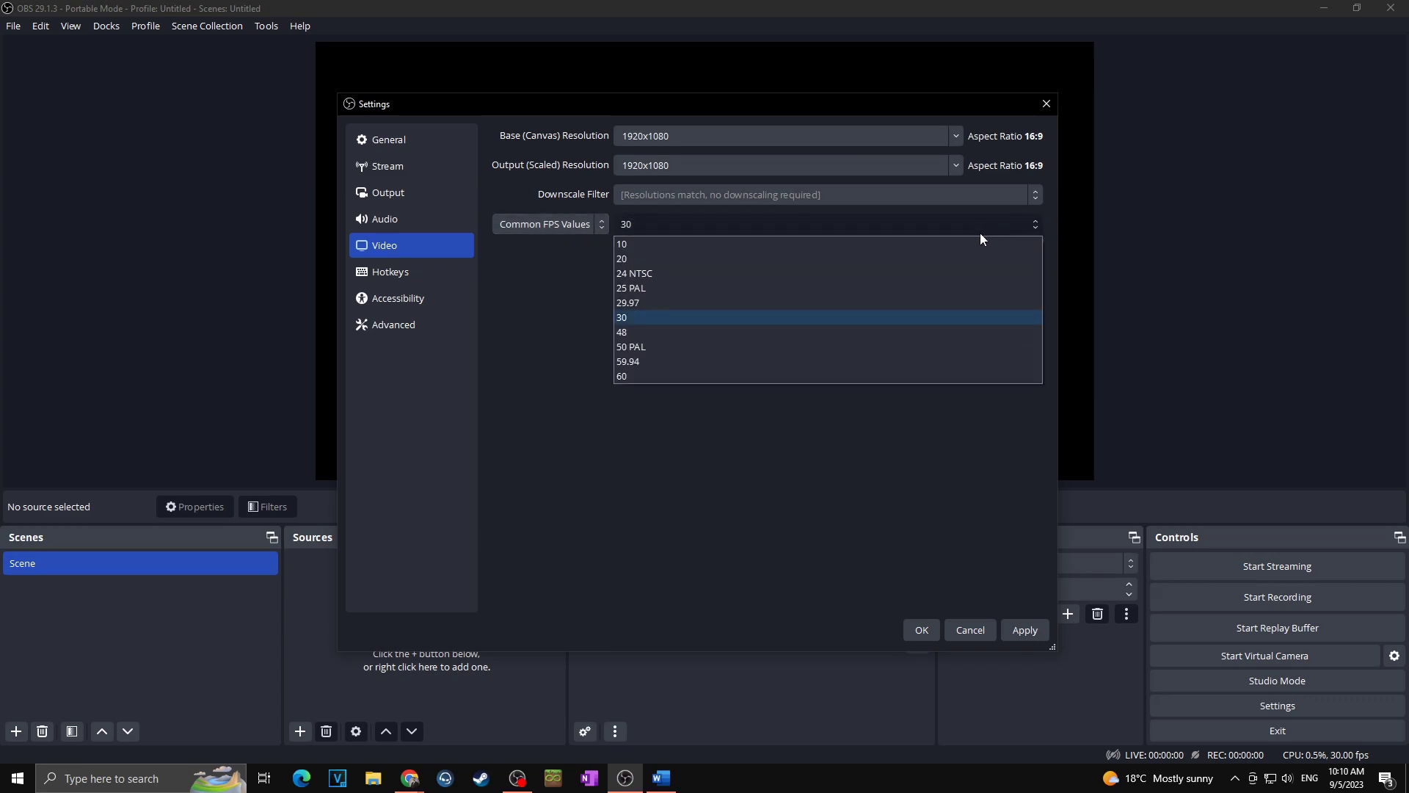
left_click(628, 376)
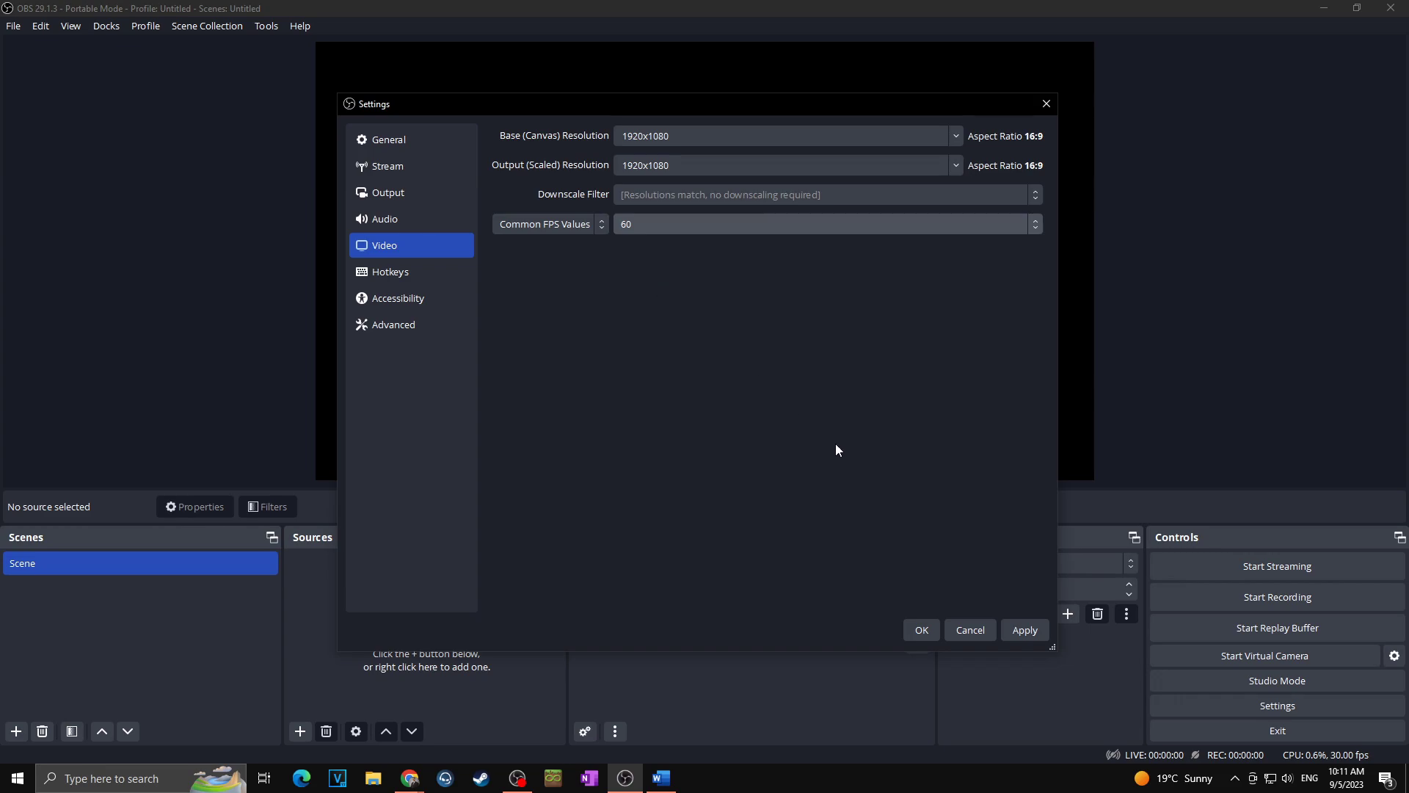
left_click(1020, 624)
left_click(414, 271)
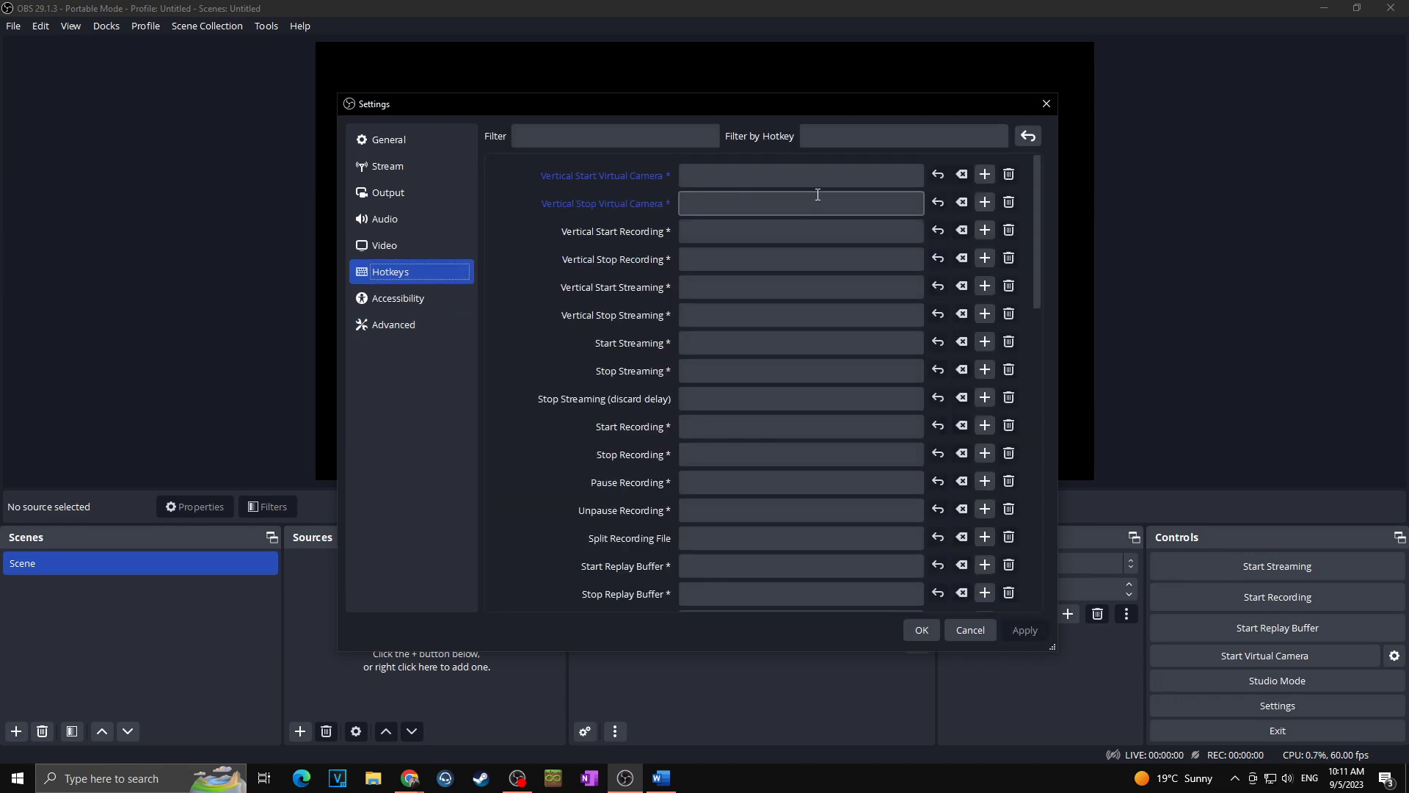
Scroll through the hotkey assignments, then switch to the Advanced settings page.
scroll(794, 198, "down", 10)
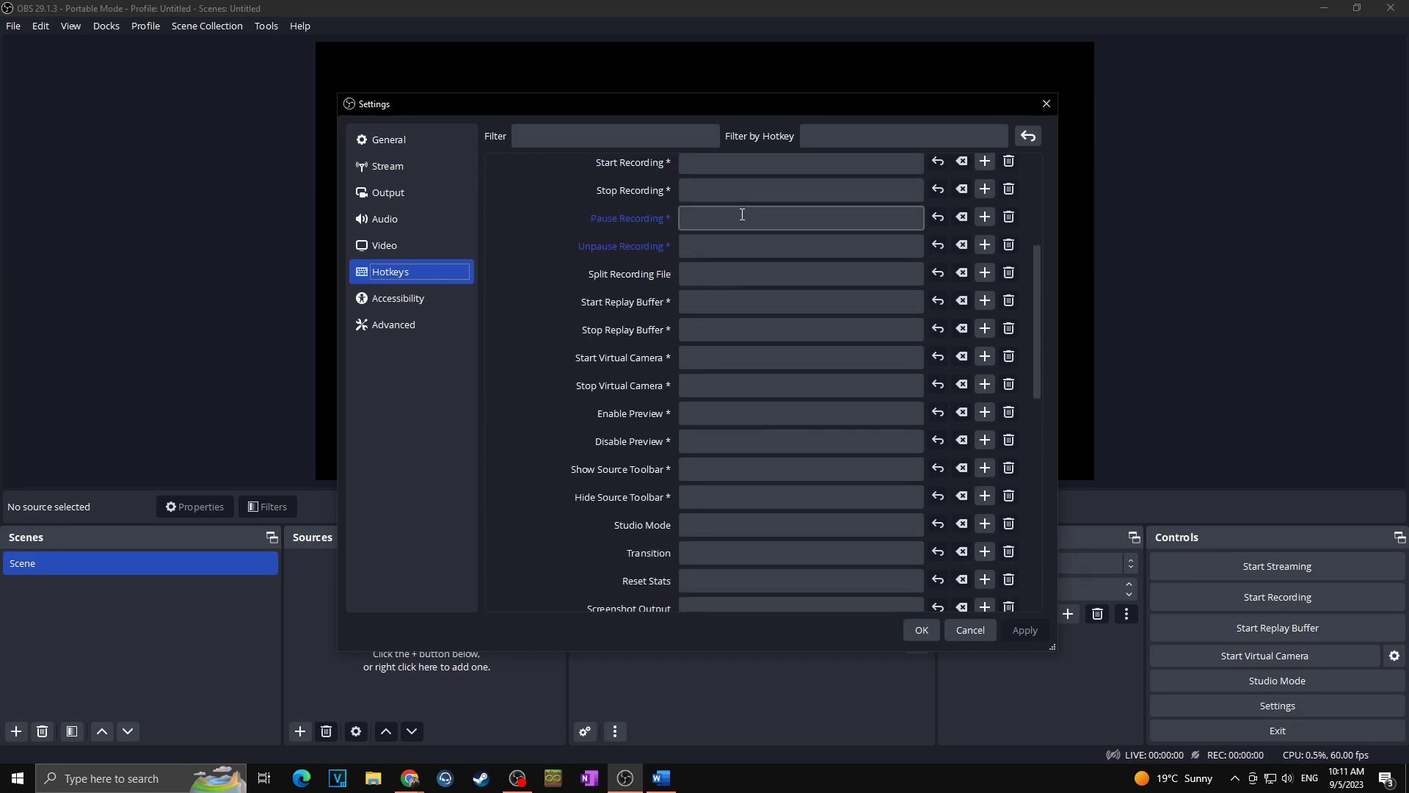
scroll(753, 223, "down", 2)
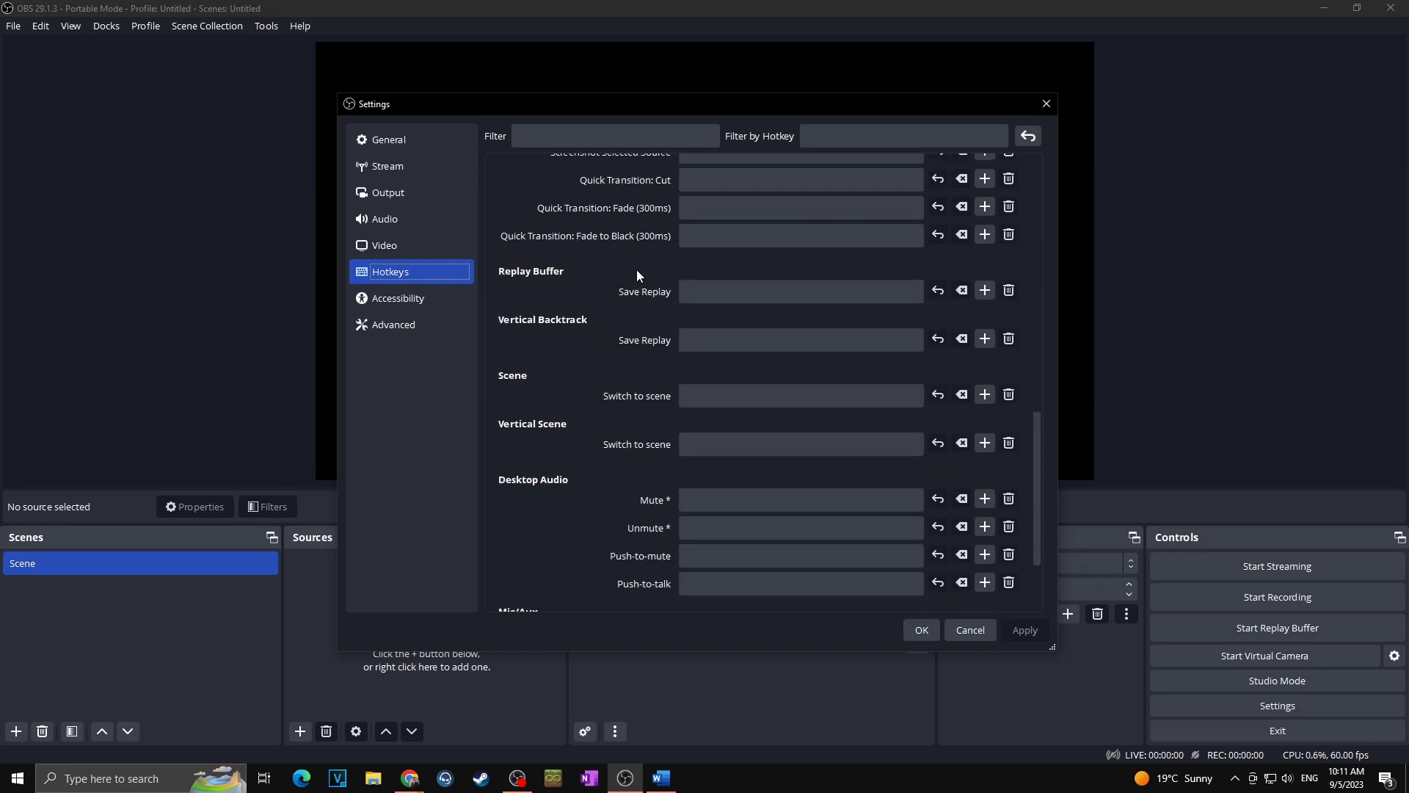
left_click(418, 330)
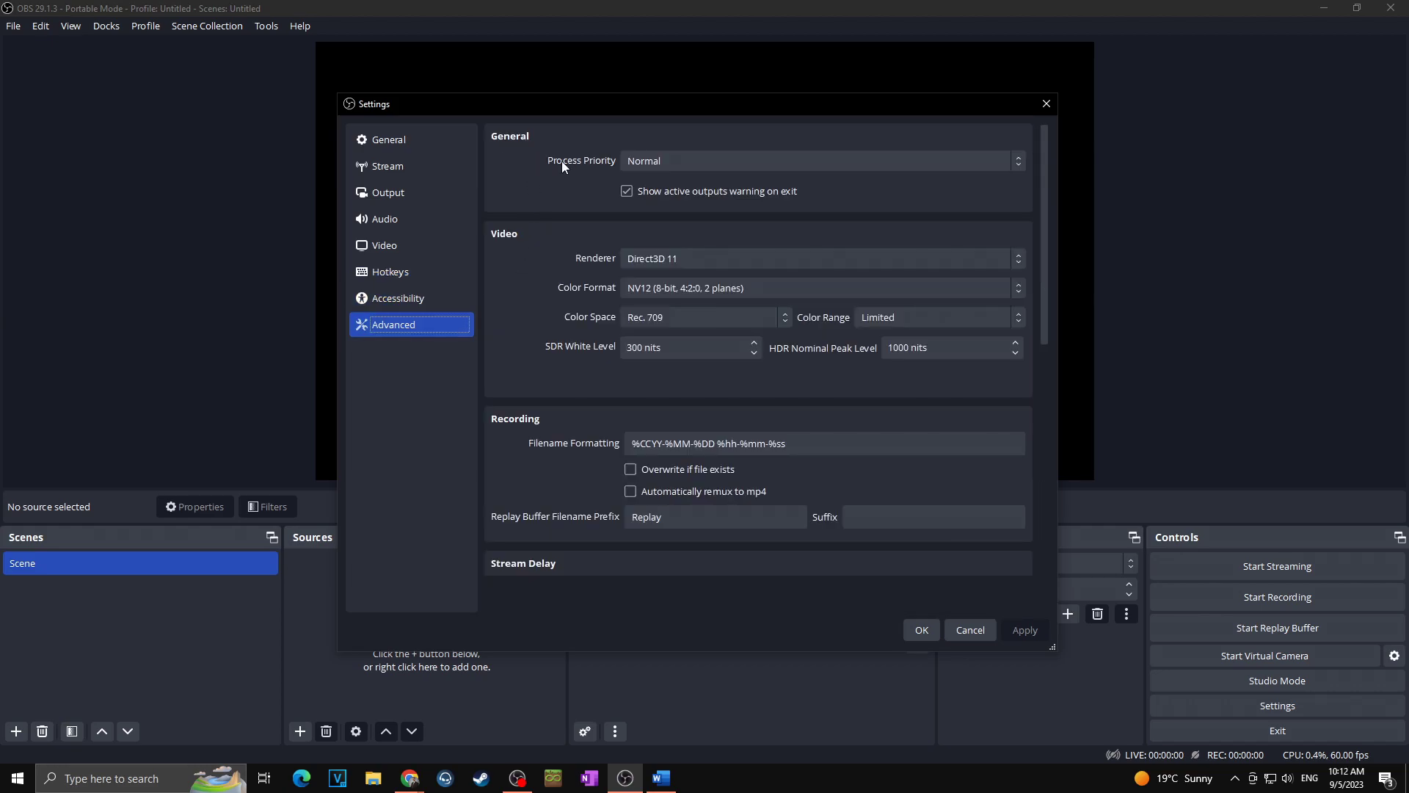
Change the process priority from Normal to High in the Advanced settings.
left_click(650, 161)
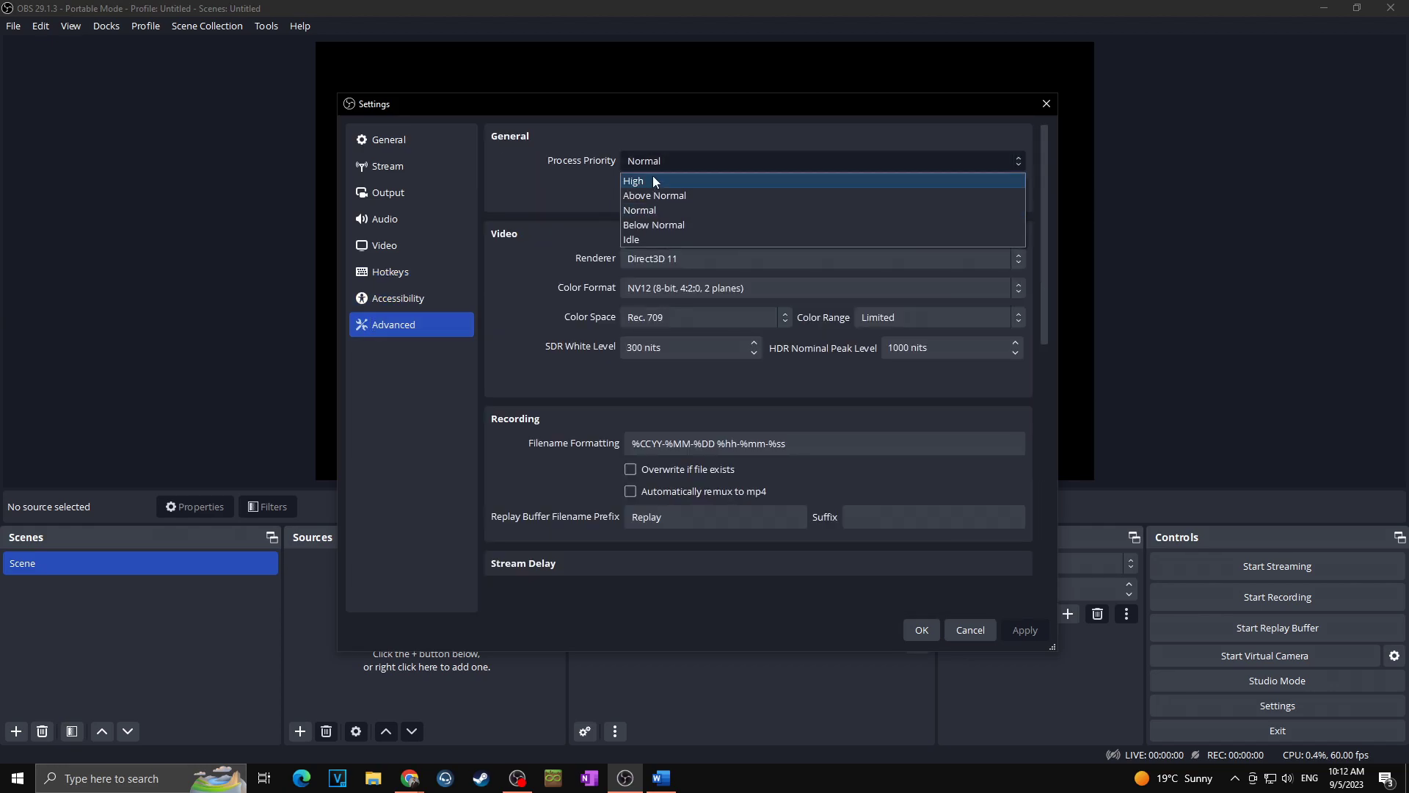
left_click(574, 169)
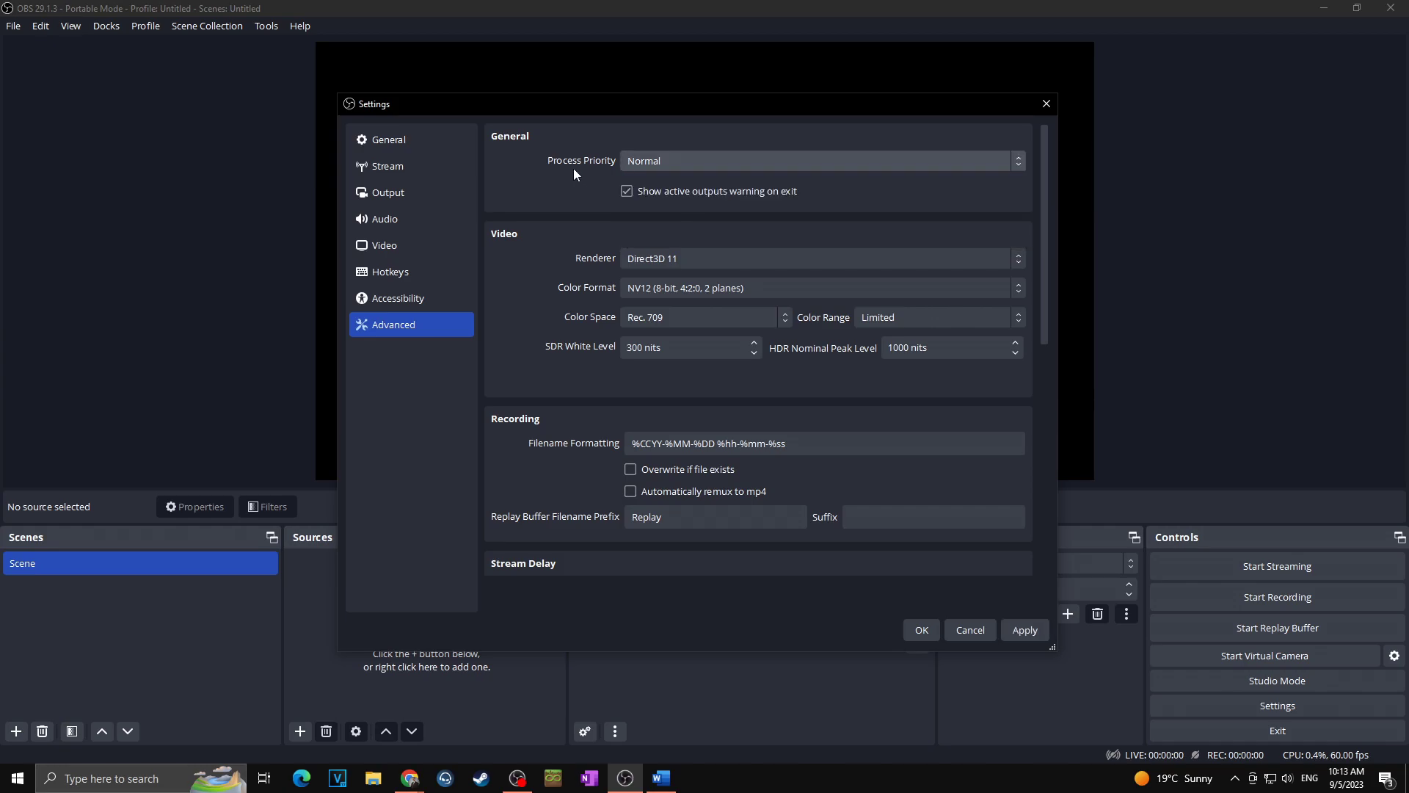
left_click(688, 165)
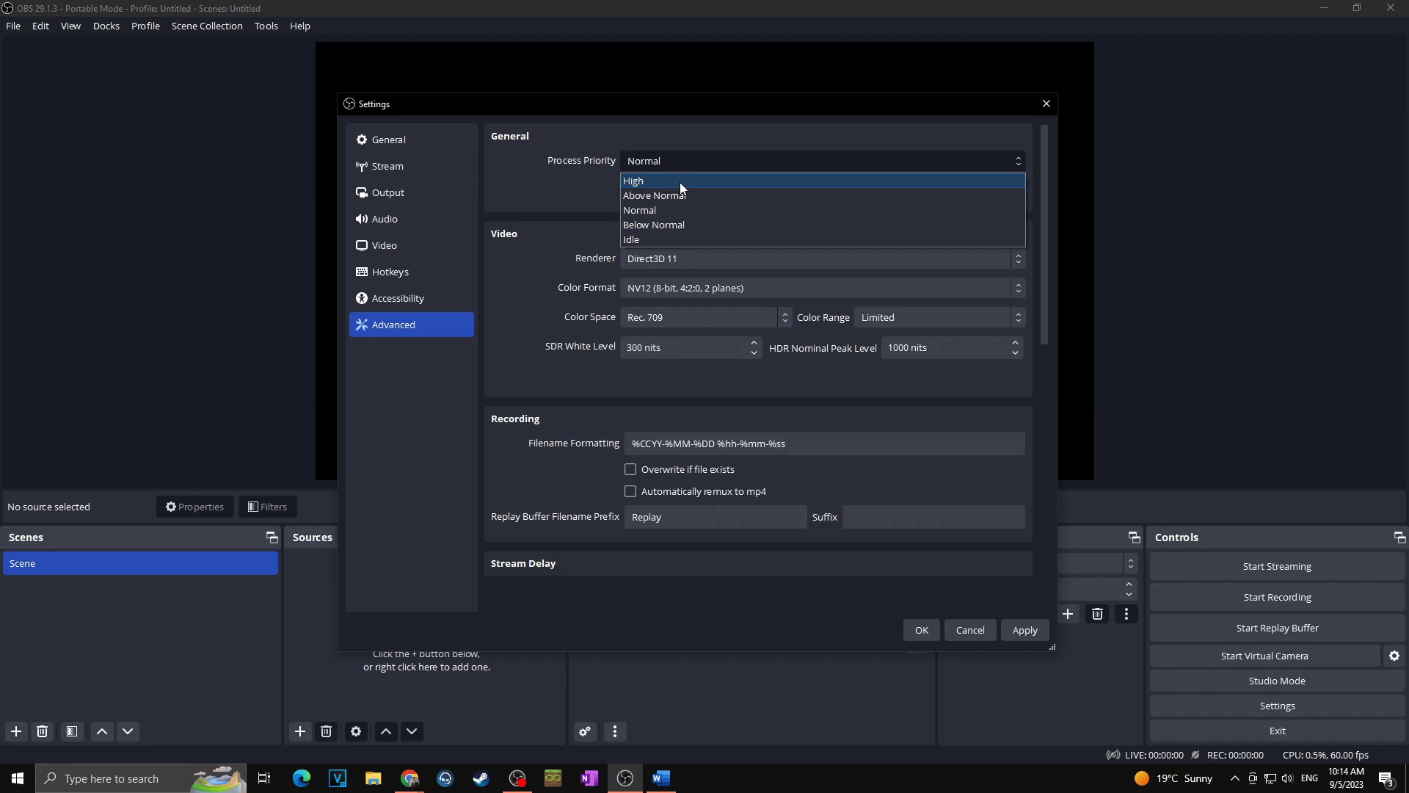
left_click(679, 181)
scroll(583, 223, "down", 3)
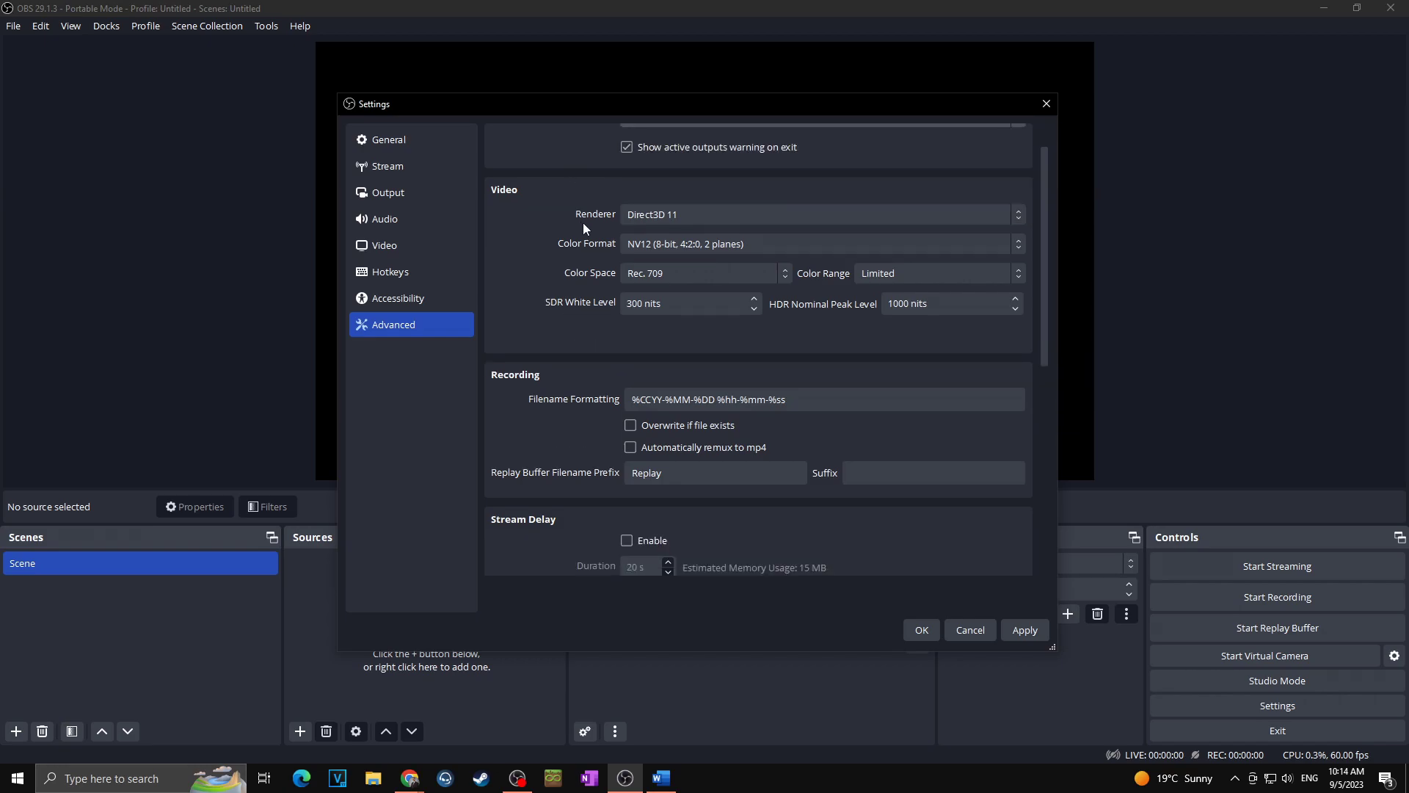